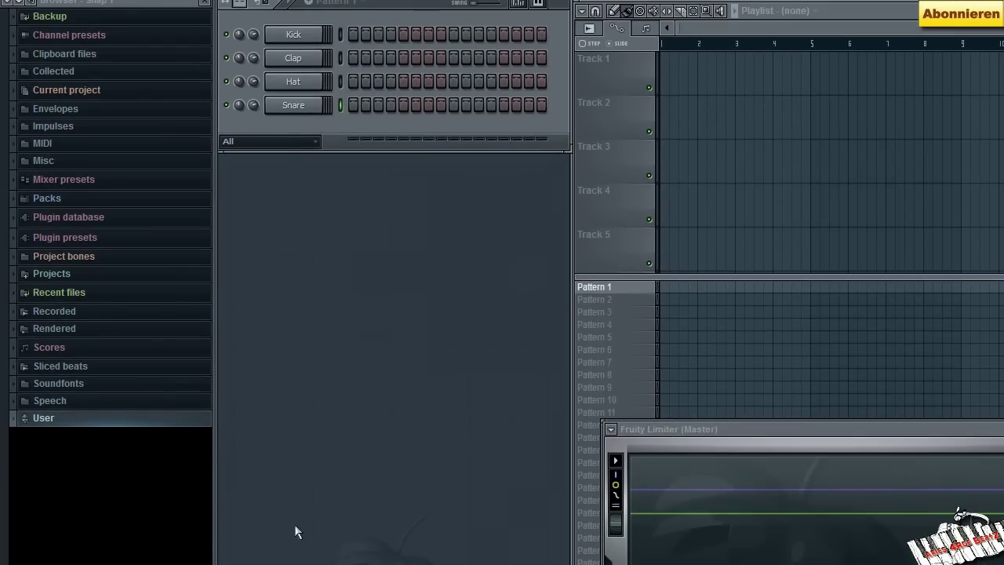
# Add a Morphine synthesizer channel above the Snare channel and move its plugin window lower to keep the channels visible
pyautogui.rightClick(295, 110)
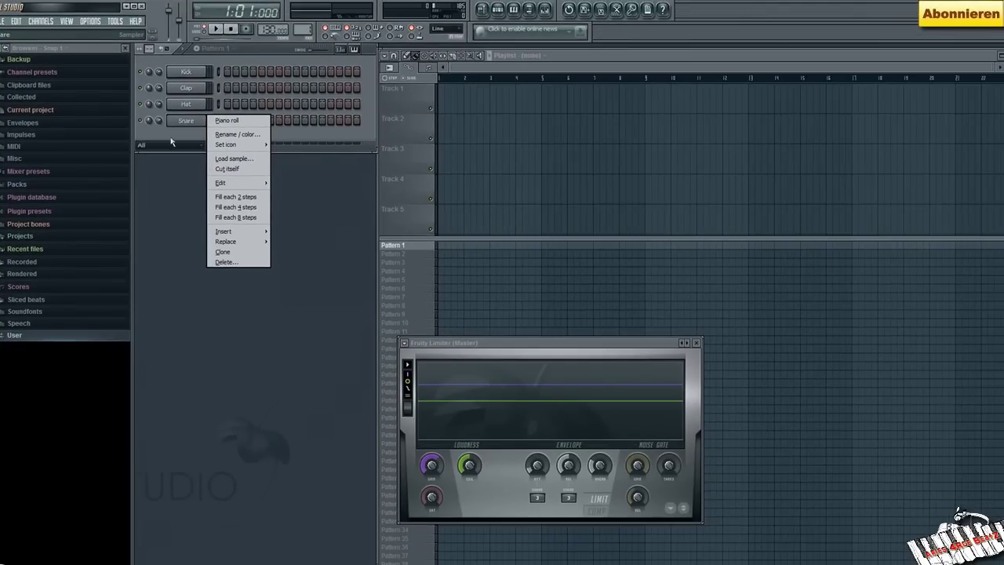
pyautogui.moveTo(223, 232)
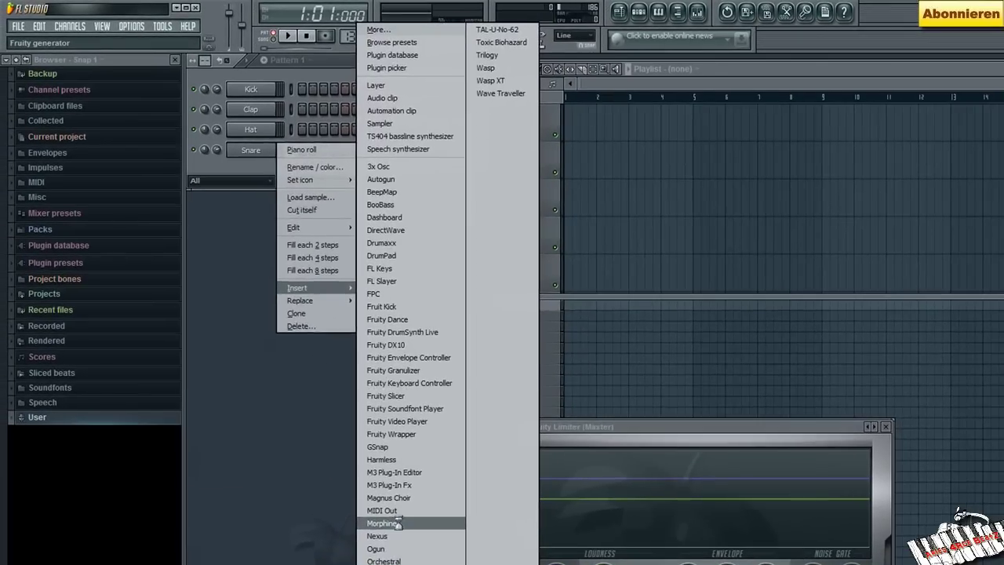
pyautogui.click(291, 420)
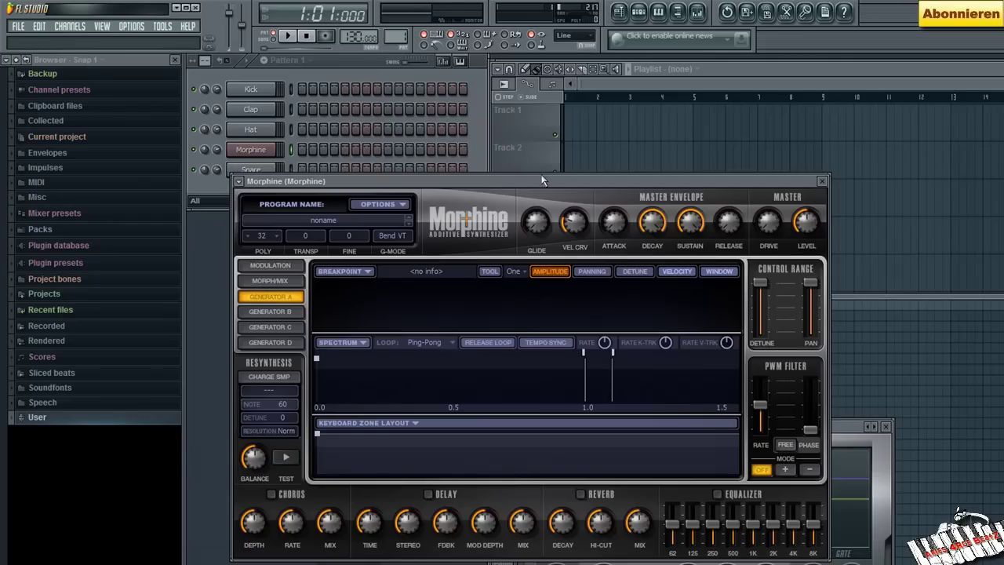
pyautogui.moveTo(544, 184); pyautogui.dragTo(528, 268)
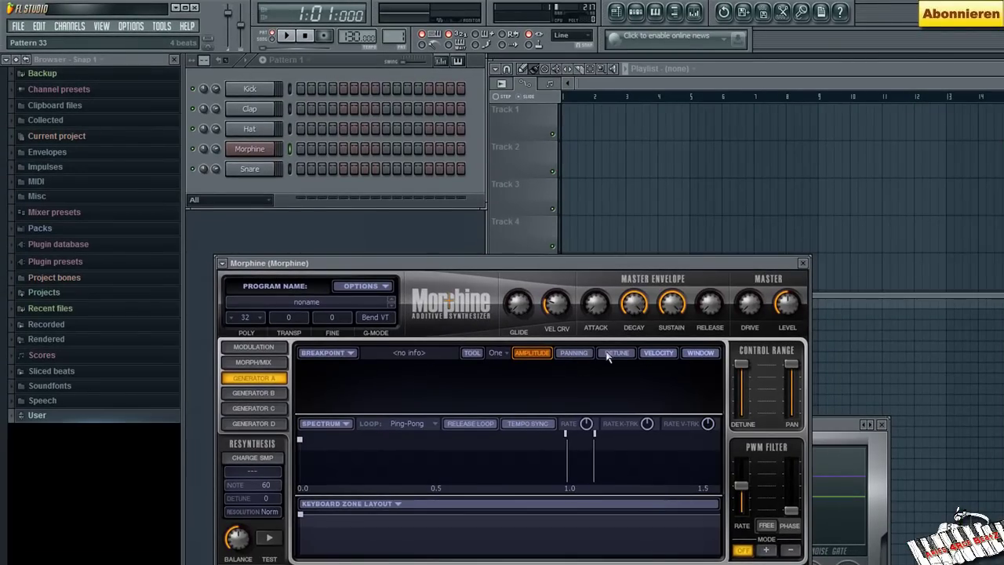
# Change Morphine's program from noname to the PAD Magic Forest MC preset
pyautogui.click(616, 355)
pyautogui.click(539, 355)
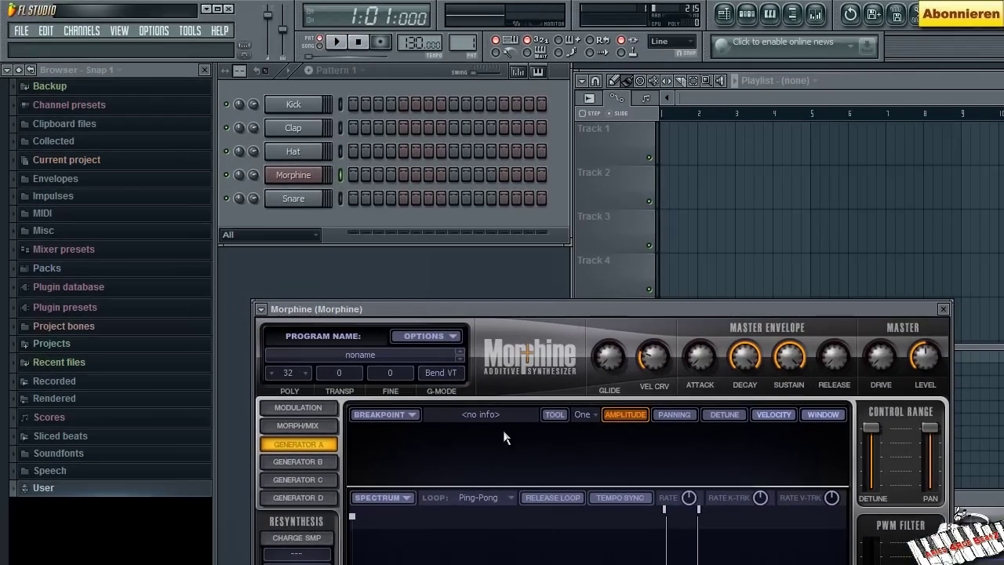
pyautogui.click(458, 359)
pyautogui.click(458, 358)
pyautogui.click(458, 358)
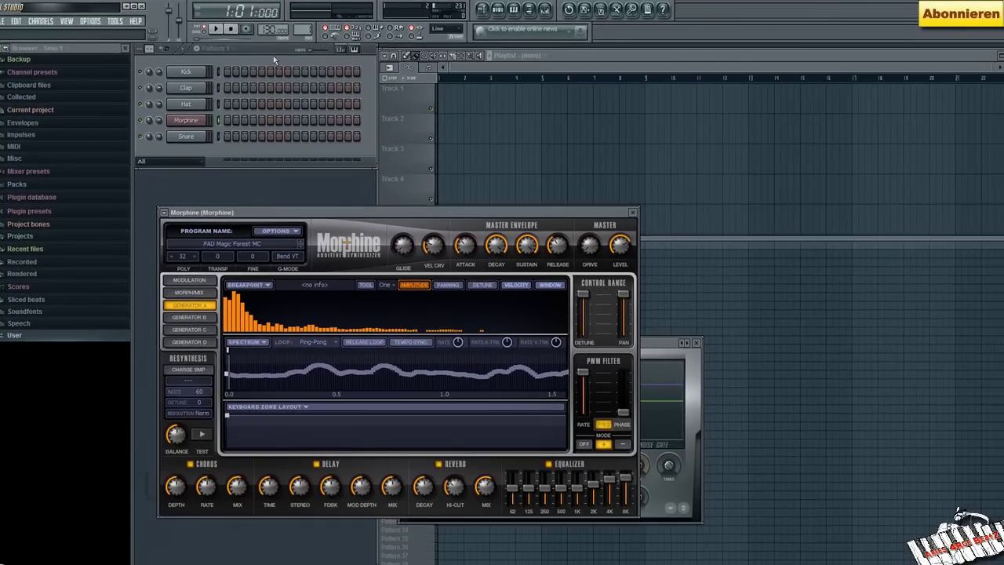
# Open the Morphine channel's piano roll and play a few test notes on its keyboard to hear the preset
pyautogui.rightClick(194, 121)
pyautogui.click(235, 126)
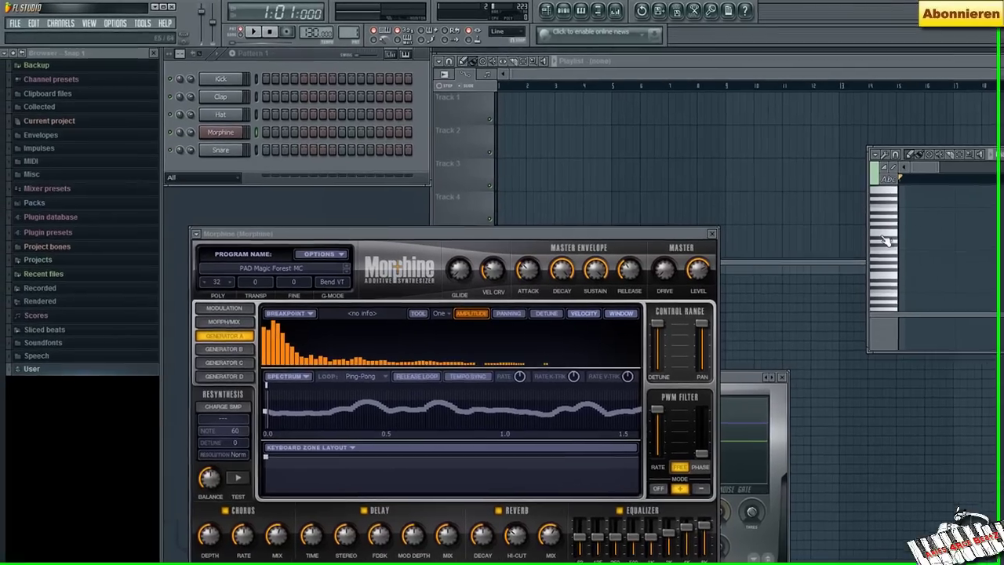
pyautogui.click(820, 218)
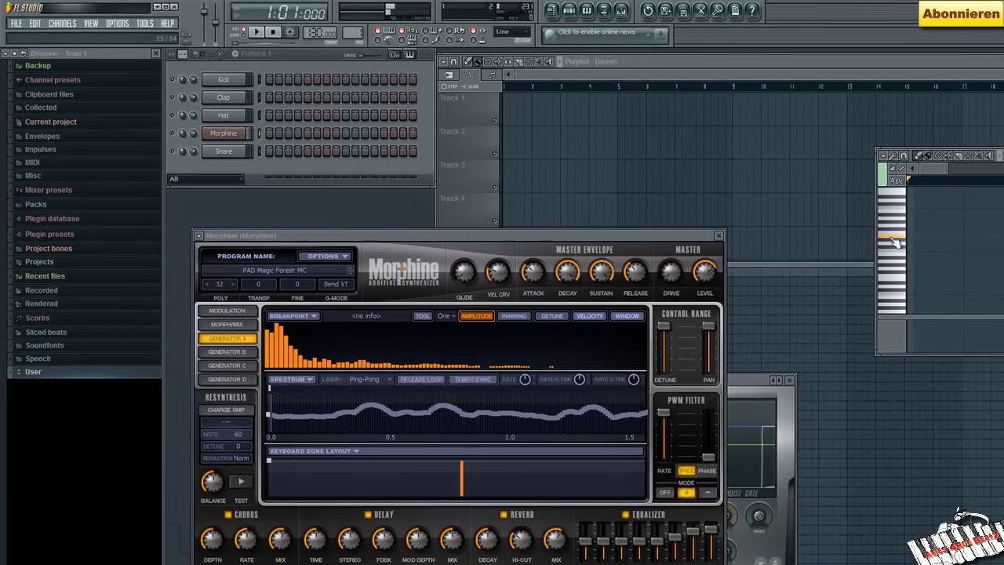
pyautogui.click(905, 265)
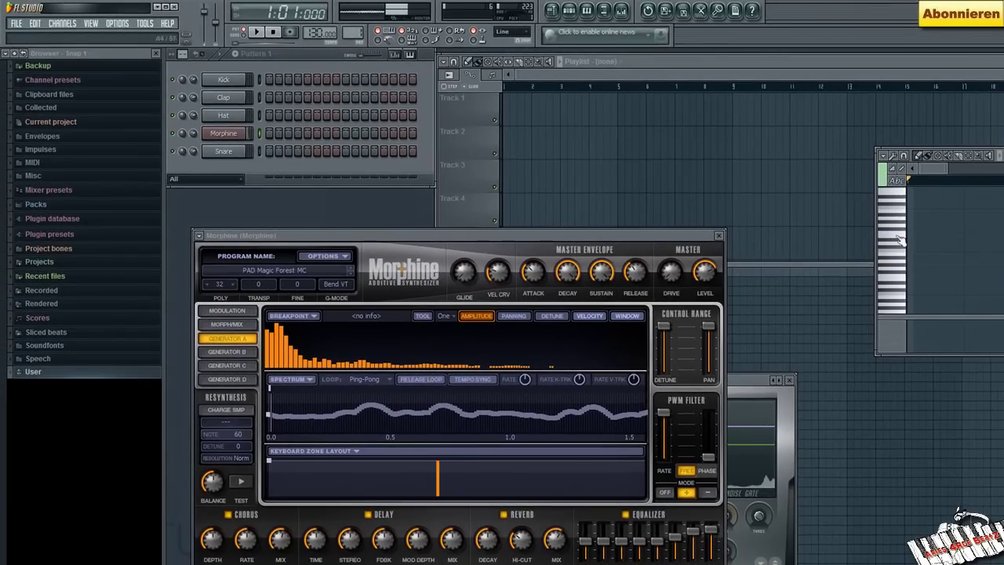
pyautogui.click(897, 182)
# Enlarge the piano roll keys and audition PAD Magic Forest MC with notes from several octaves
pyautogui.scroll(-3, 914, 251)
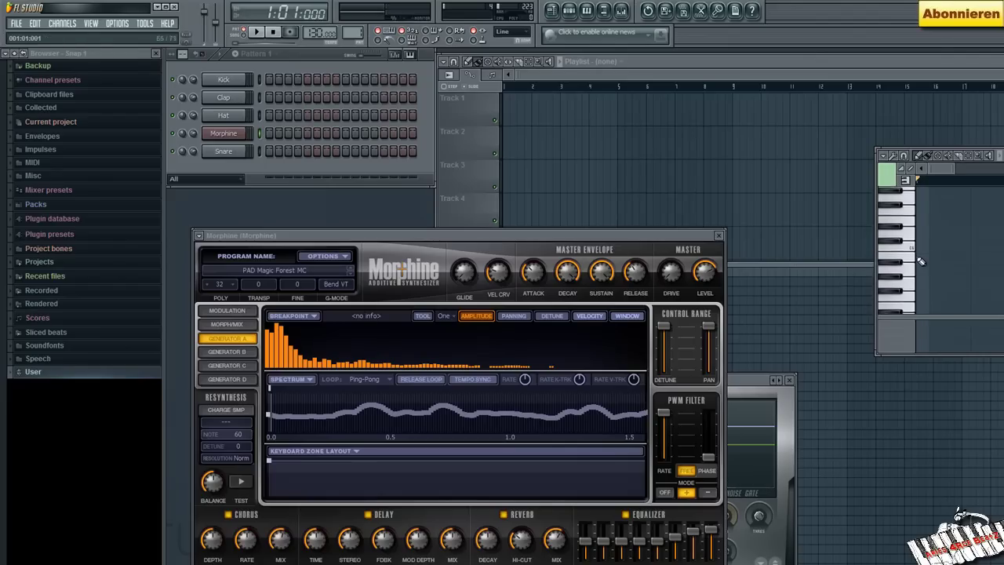
pyautogui.click(914, 230)
pyautogui.click(910, 276)
pyautogui.scroll(3, 910, 271)
pyautogui.click(908, 271)
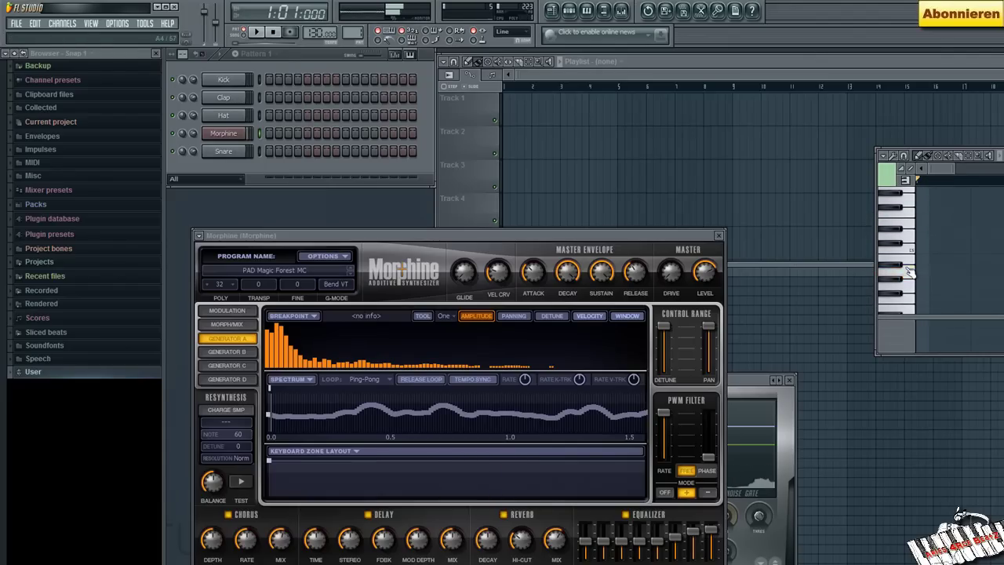
pyautogui.scroll(-3, 908, 282)
pyautogui.click(907, 294)
pyautogui.scroll(3, 908, 283)
pyautogui.click(908, 255)
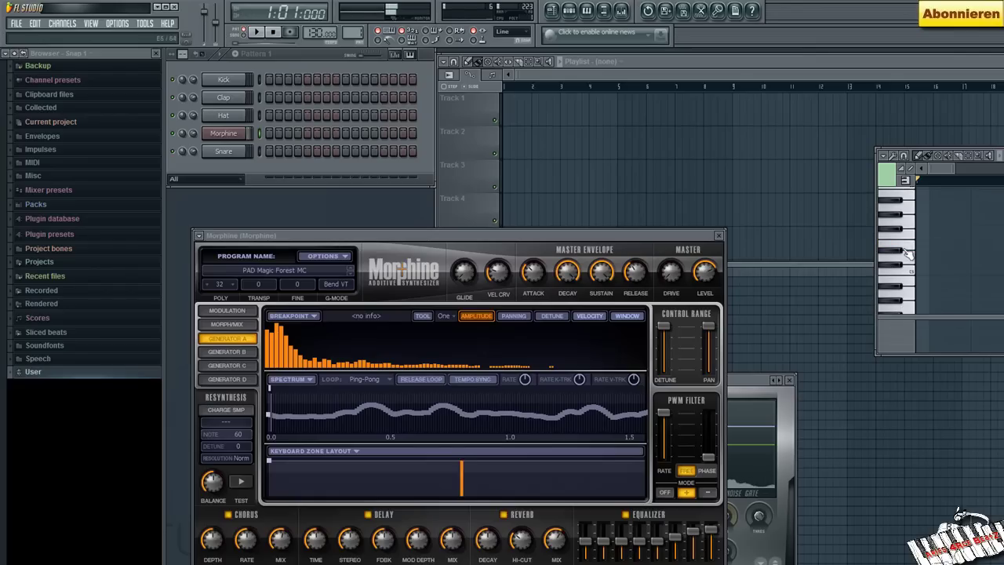
# Advance through Morphine's presets to PAD Morph it Further FG and audition it on the piano roll keyboard
pyautogui.click(351, 275)
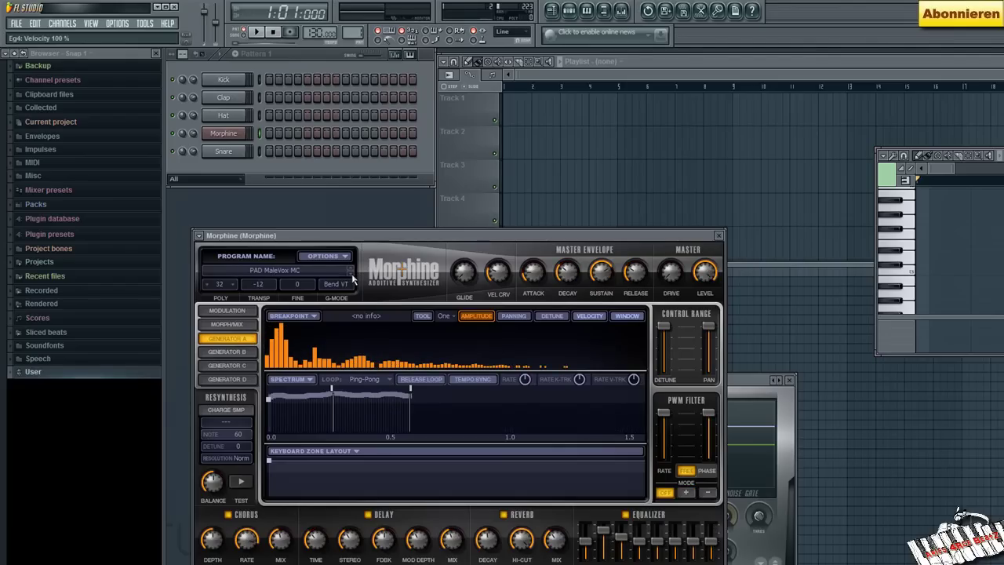
pyautogui.click(351, 275)
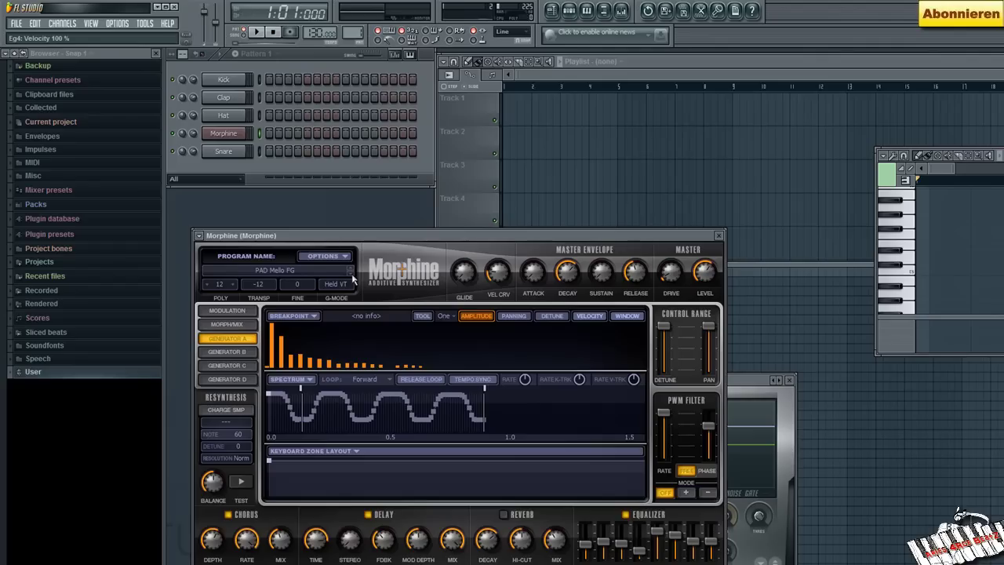
pyautogui.click(352, 275)
pyautogui.moveTo(901, 257); pyautogui.dragTo(916, 221)
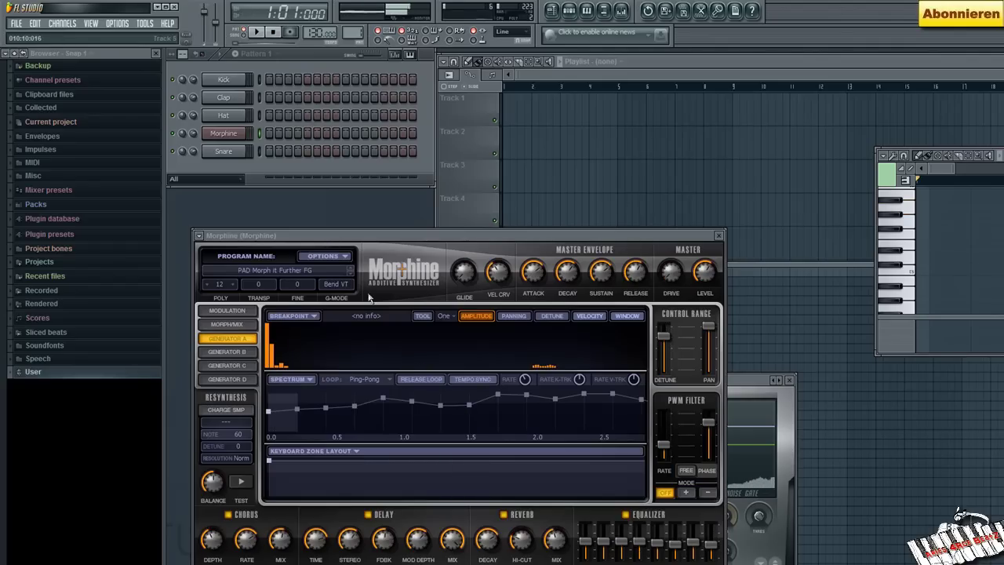
# Load the PAD Juno MC preset from Morphine's content library
pyautogui.click(294, 281)
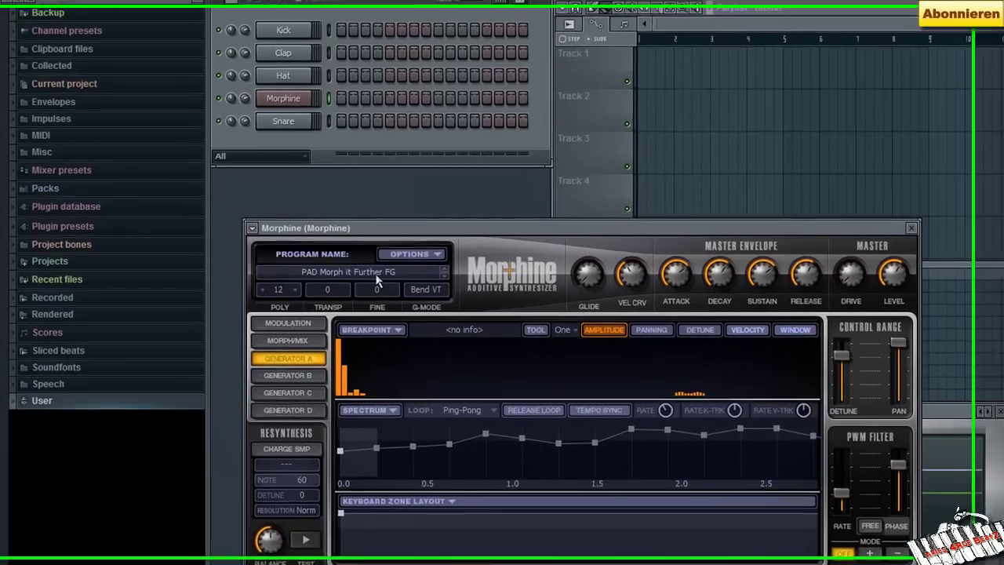
pyautogui.click(310, 274)
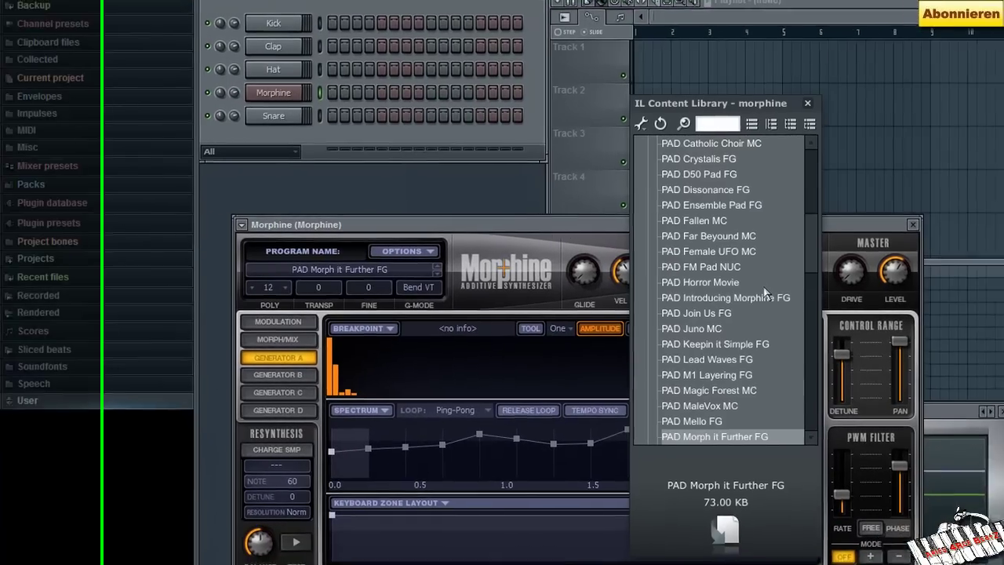
pyautogui.scroll(-1, 789, 290)
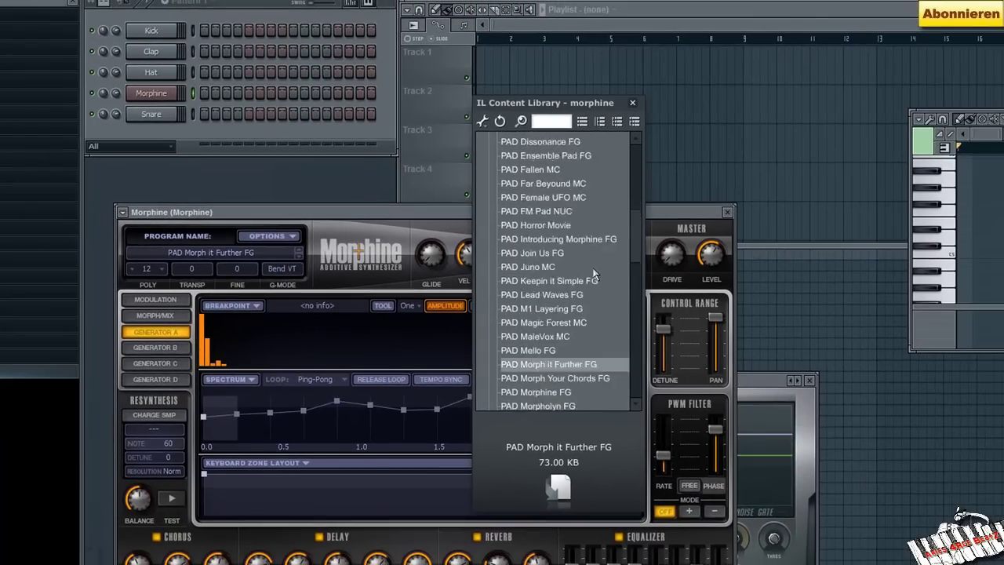
pyautogui.scroll(8, 593, 270)
pyautogui.scroll(-4, 583, 280)
pyautogui.scroll(-5, 583, 282)
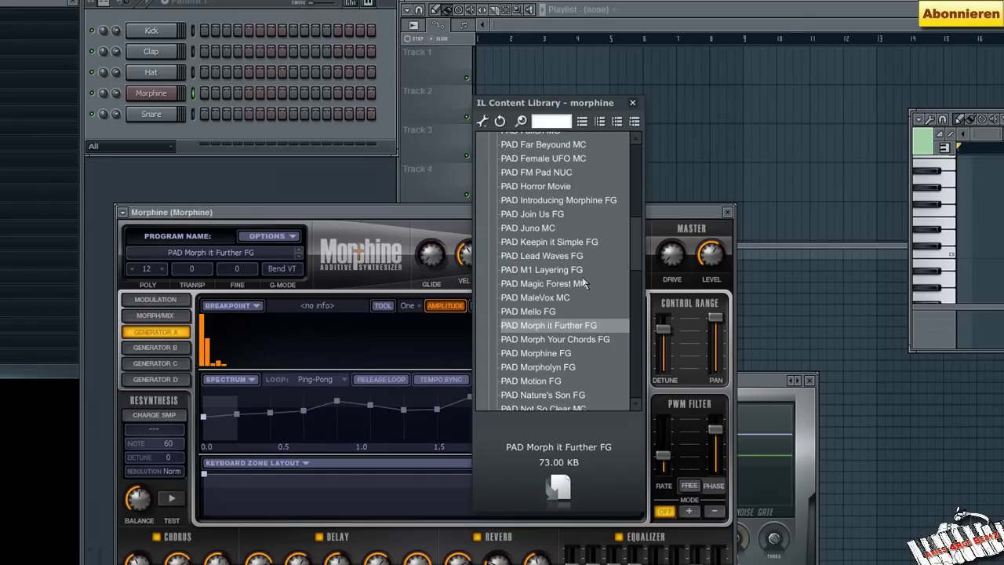
pyautogui.doubleClick(546, 229)
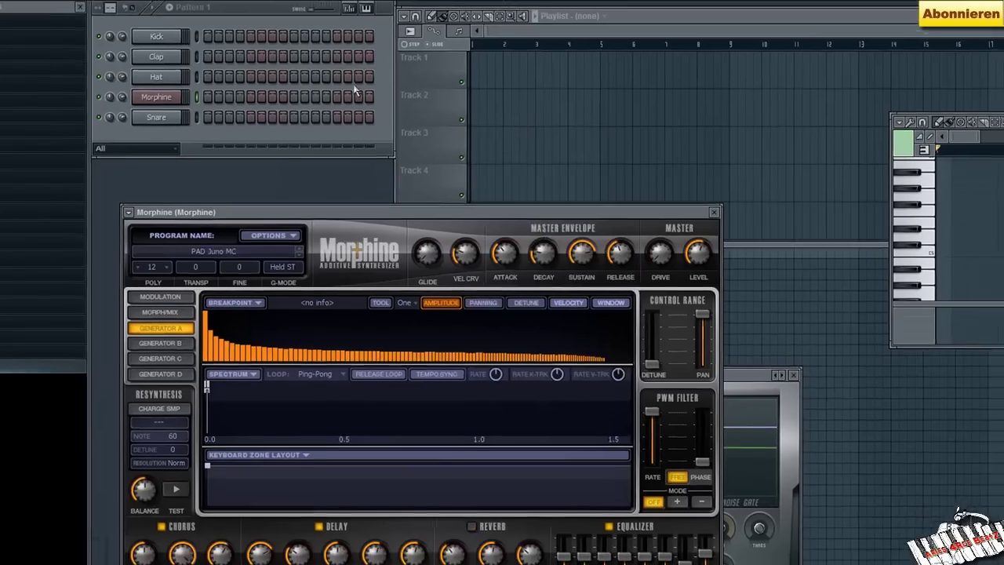
# Audition the PAD Juno MC preset by playing low and high notes on the piano roll keyboard
pyautogui.click(948, 260)
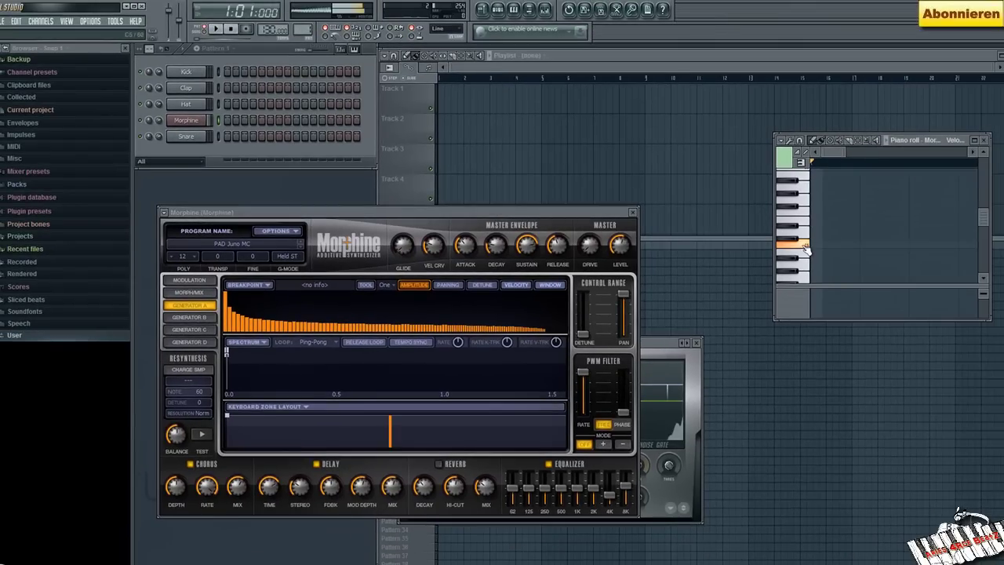
pyautogui.click(805, 214)
pyautogui.click(800, 262)
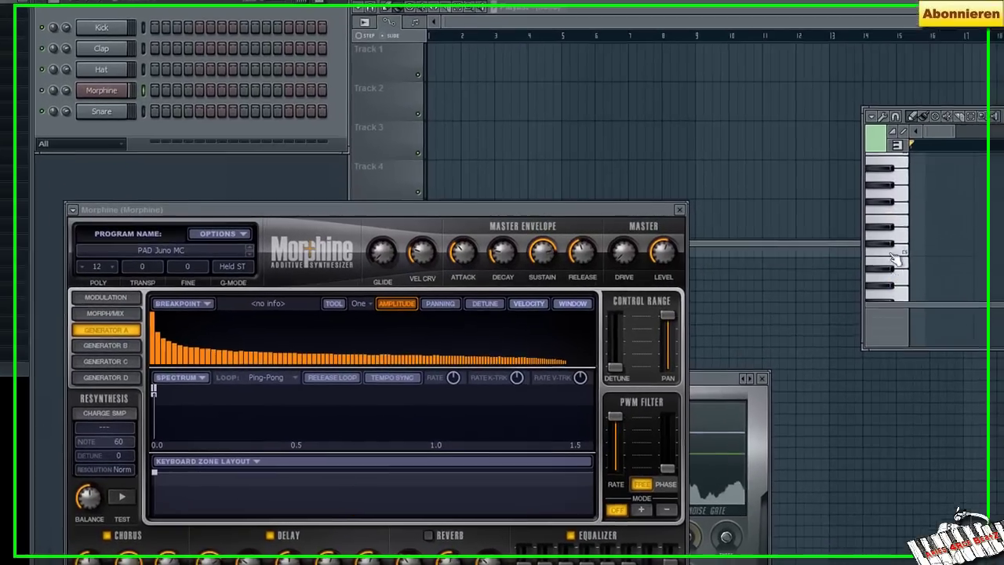
pyautogui.scroll(-1, 894, 255)
pyautogui.click(896, 249)
pyautogui.click(896, 234)
pyautogui.scroll(1, 901, 226)
pyautogui.scroll(1, 922, 227)
pyautogui.click(902, 192)
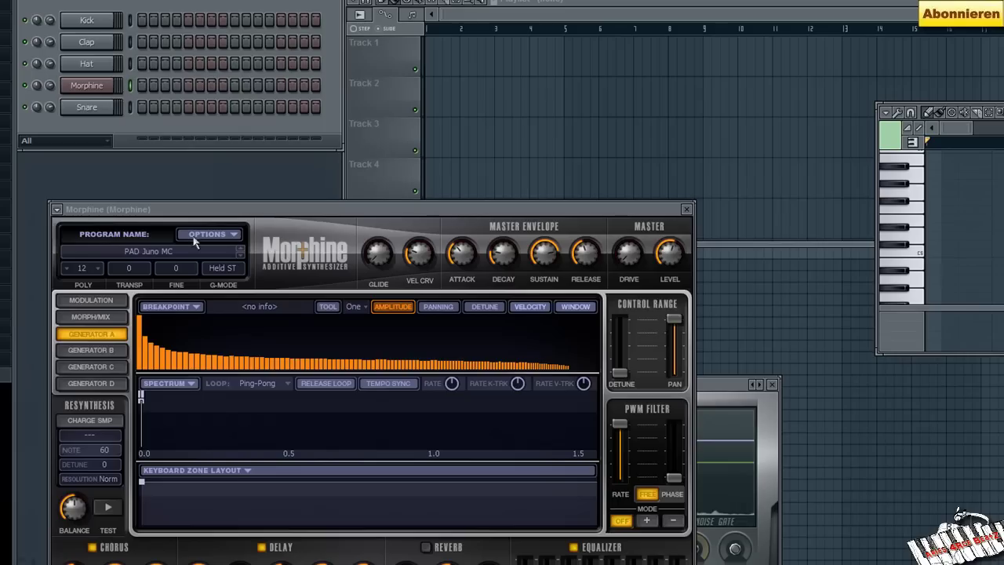
# Reopen the content library, look through the downloaded Pads & Atmos presets and Keyboards category, and collapse both
pyautogui.click(145, 253)
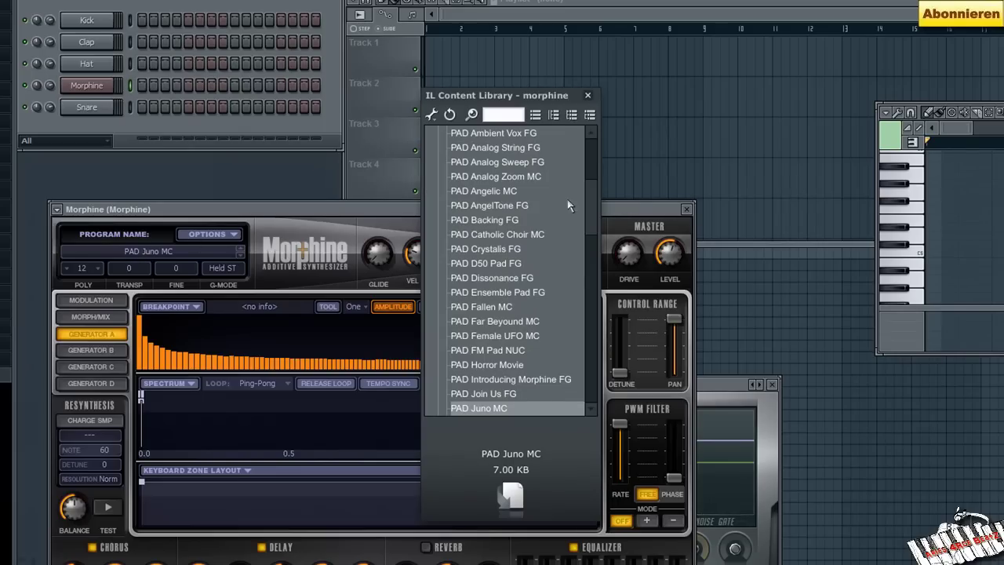
pyautogui.scroll(-6, 515, 277)
pyautogui.scroll(-15, 515, 274)
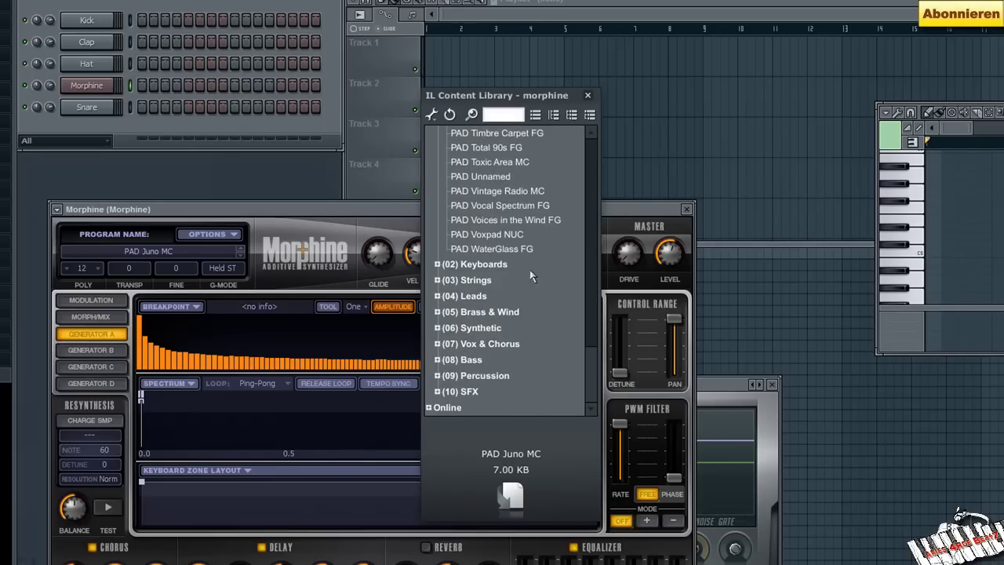
pyautogui.scroll(20, 518, 276)
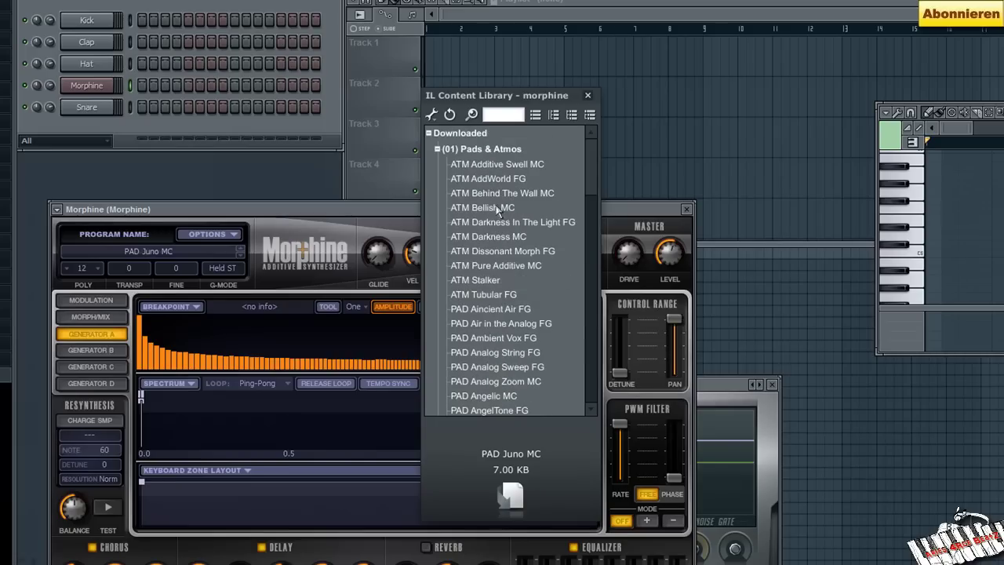
pyautogui.click(437, 148)
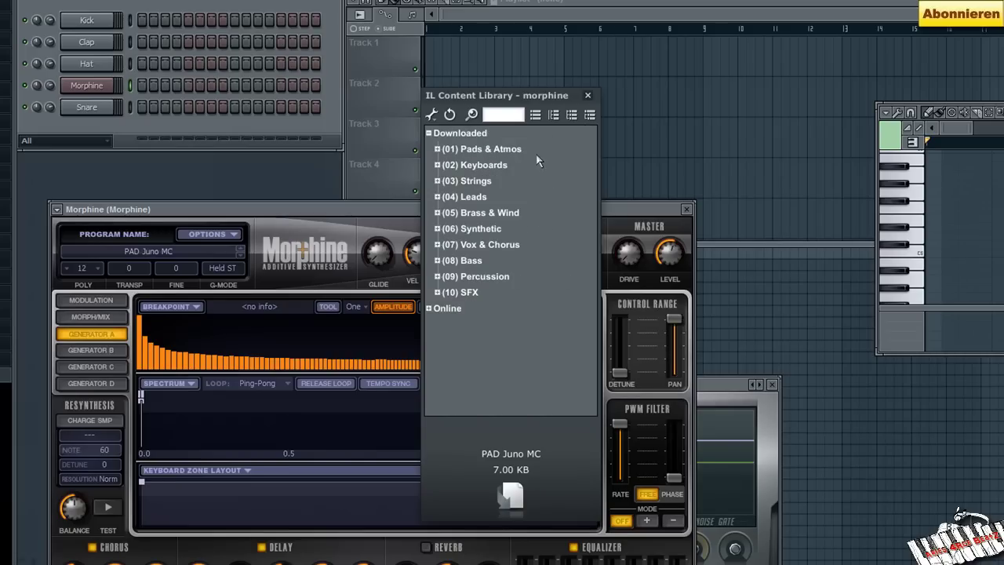
pyautogui.click(437, 165)
pyautogui.click(437, 165)
# Expand the Online section of the content library and compare its categories with the downloaded ones
pyautogui.click(429, 309)
pyautogui.scroll(-4, 549, 271)
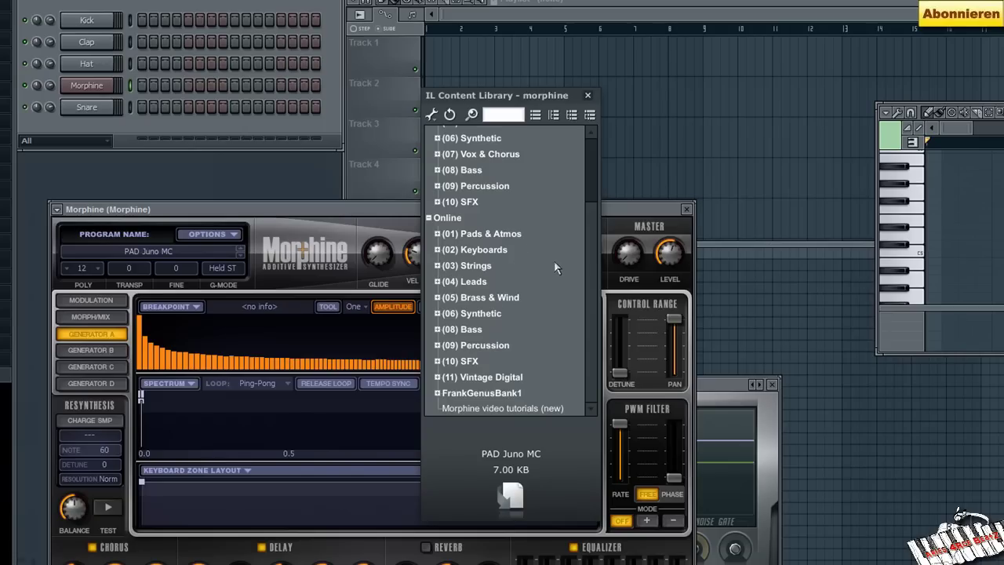
pyautogui.scroll(2, 520, 268)
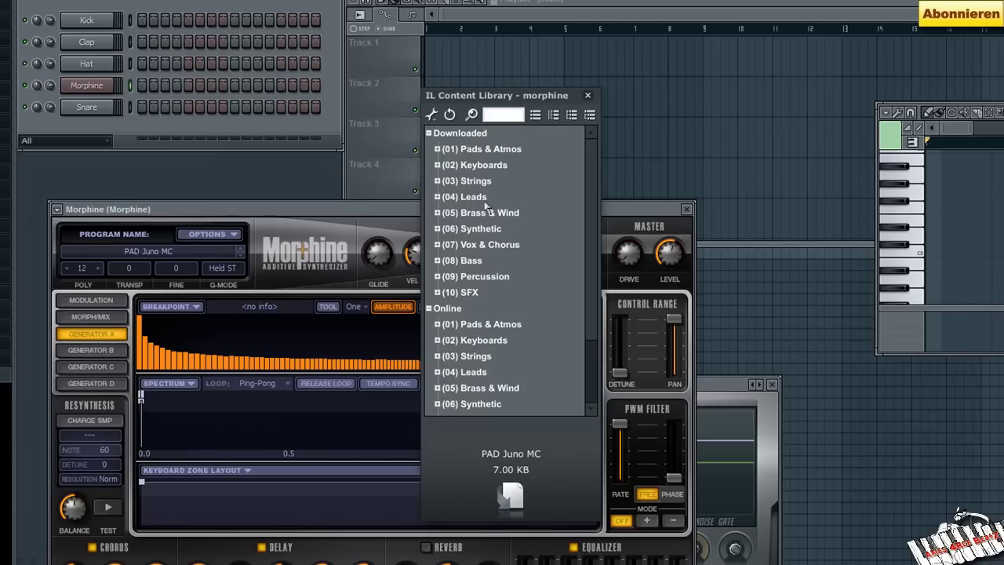
pyautogui.scroll(-2, 484, 267)
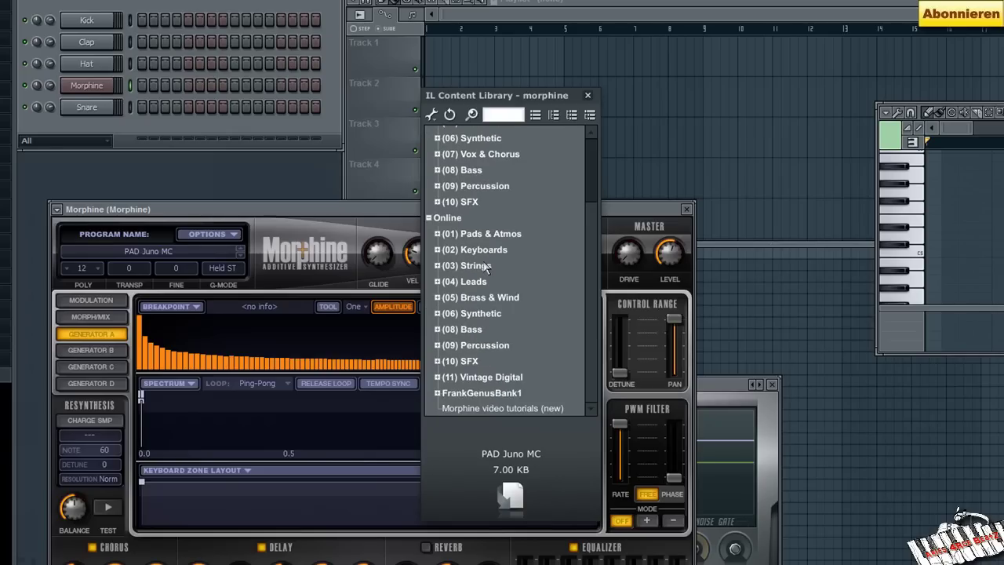
# Look through the online Pads & Atmos presets, and collapse the online Pads & Atmos and Keyboards categories
pyautogui.click(438, 234)
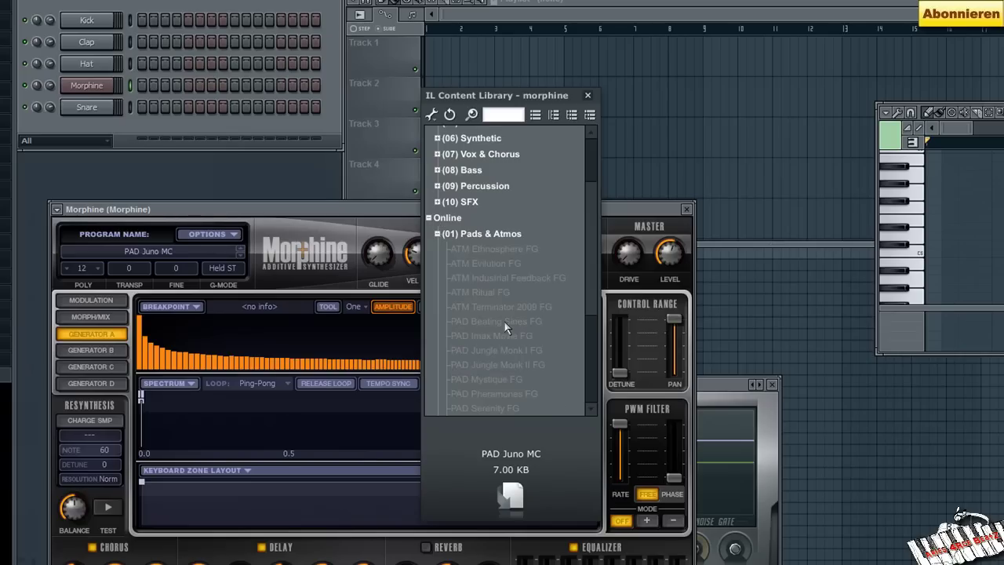
pyautogui.scroll(-1, 508, 281)
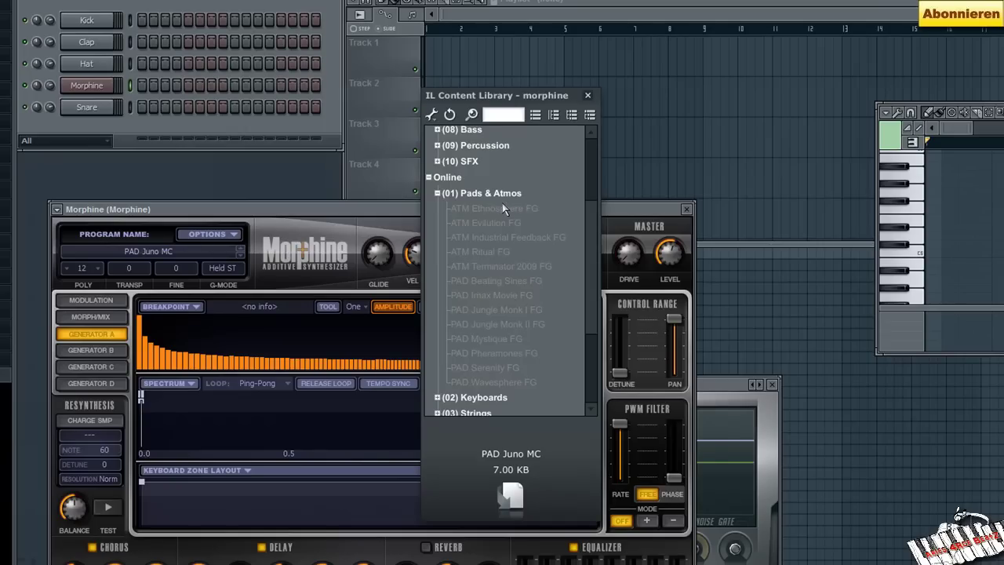
pyautogui.click(437, 193)
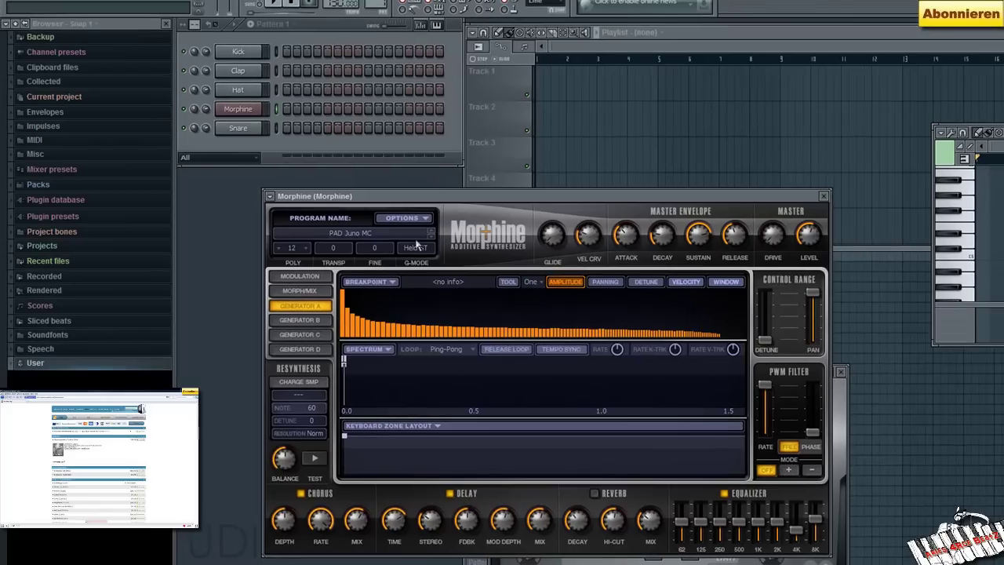
pyautogui.click(509, 233)
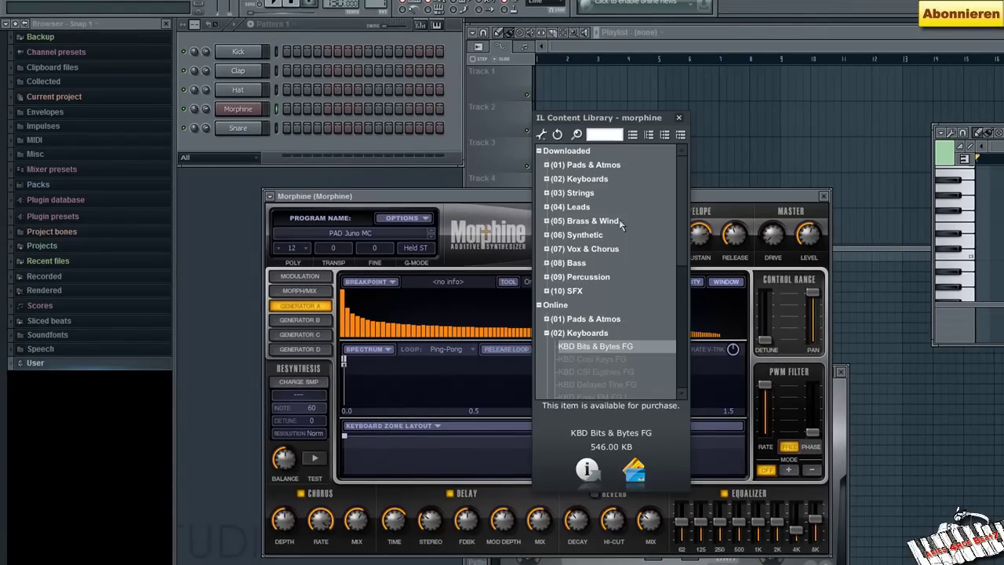
pyautogui.click(547, 332)
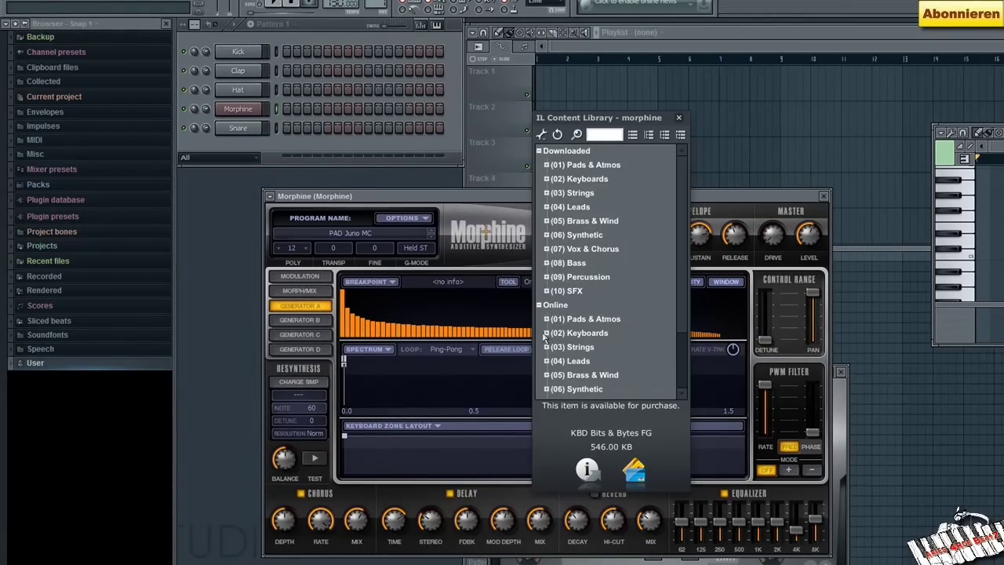
# Check the online Keyboards category once more and collapse the Online section of the content library
pyautogui.click(546, 333)
pyautogui.click(546, 333)
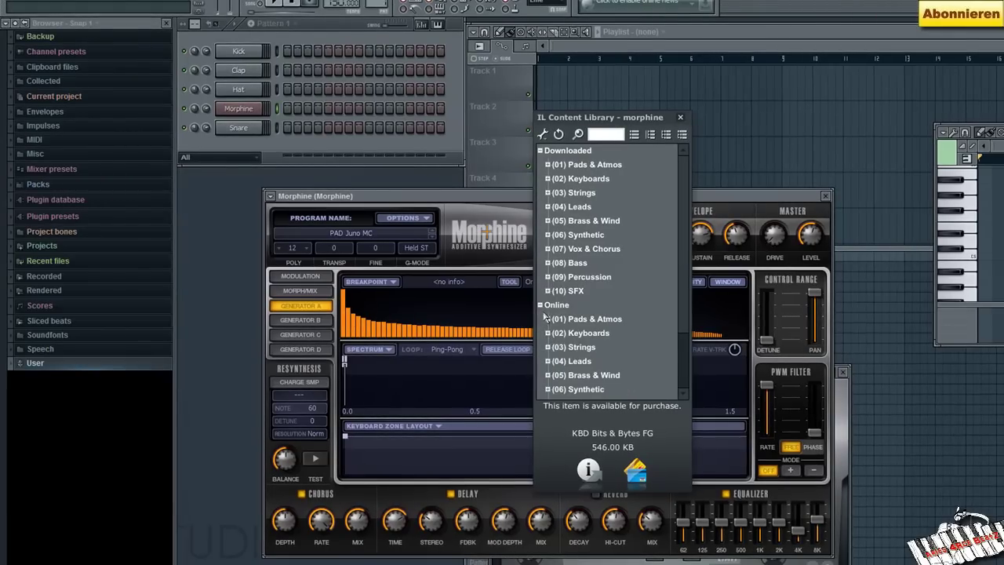
pyautogui.click(541, 304)
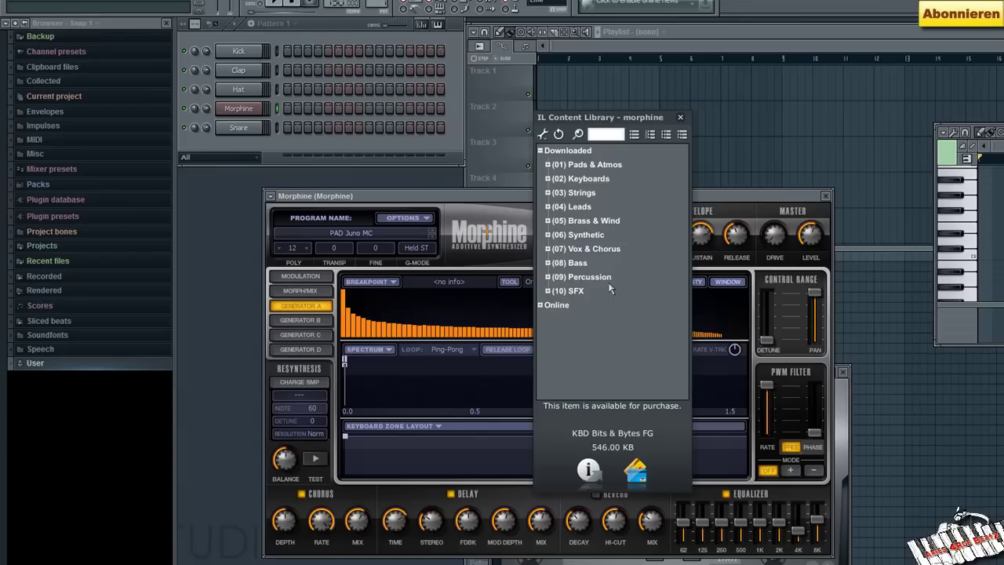
# Load the KBD Cathedral 2 FG preset from the downloaded Keyboards category and play a note with it
pyautogui.click(548, 178)
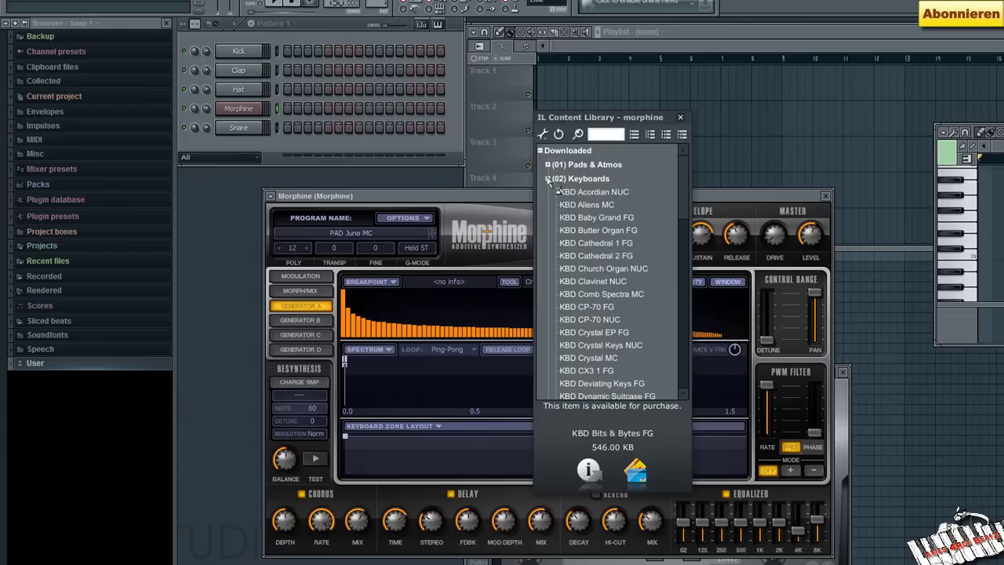
pyautogui.doubleClick(596, 256)
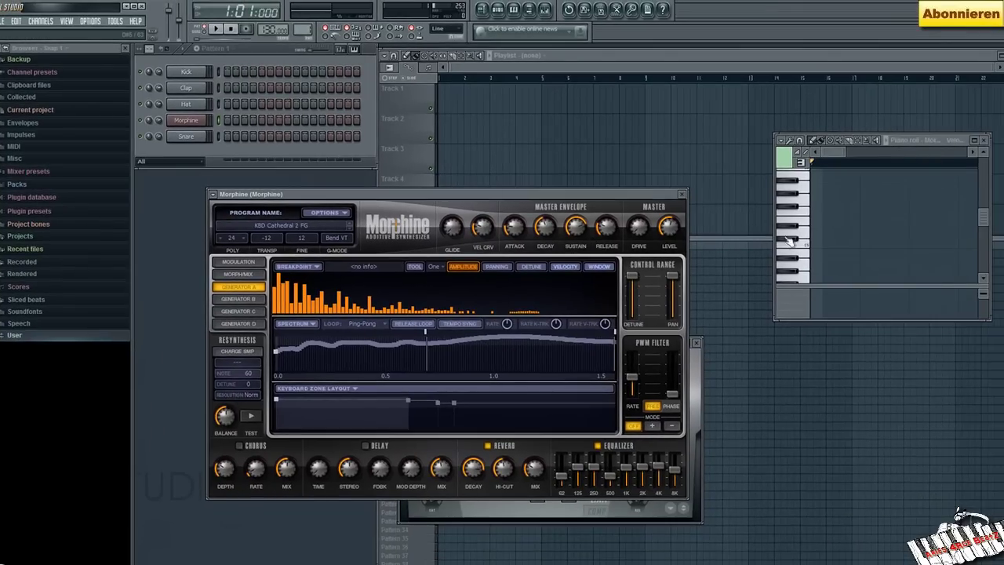
pyautogui.click(806, 249)
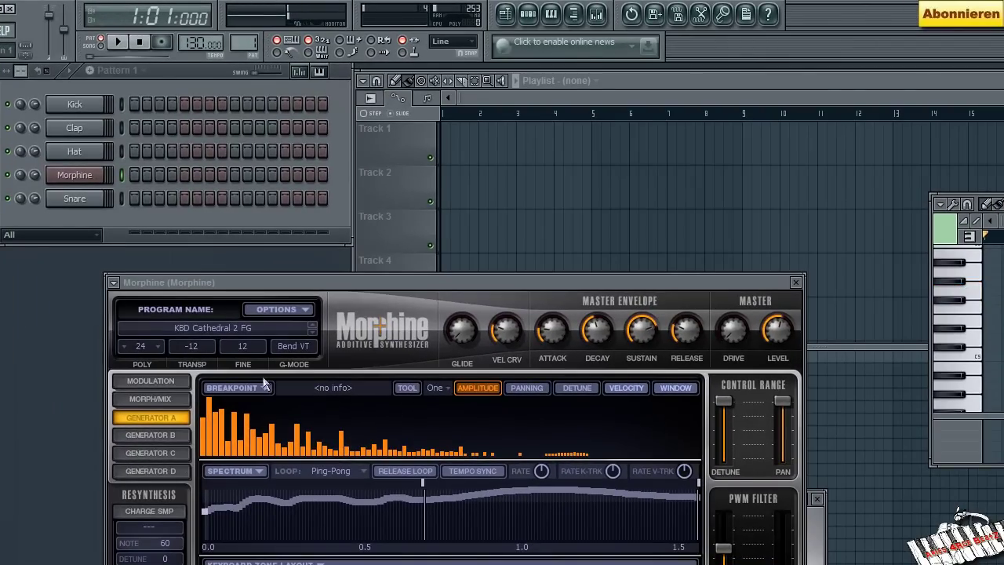
# Step forward through the Keyboards presets to KBD CP-70 NUC and audition it with notes in several octaves
pyautogui.click(312, 333)
pyautogui.click(312, 332)
pyautogui.click(312, 332)
pyautogui.click(978, 339)
pyautogui.click(976, 367)
pyautogui.click(975, 402)
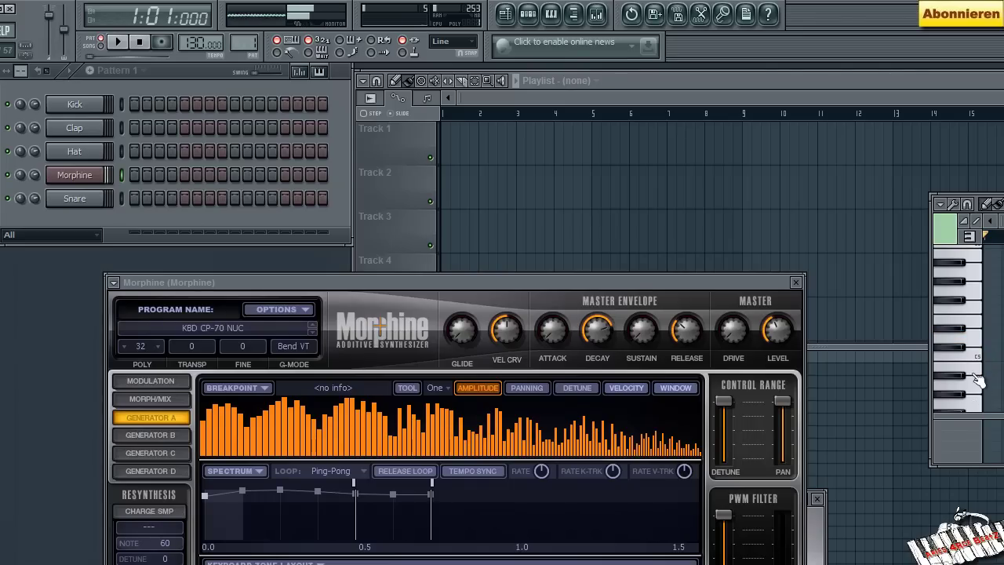
pyautogui.scroll(3, 977, 380)
pyautogui.click(979, 327)
pyautogui.click(976, 397)
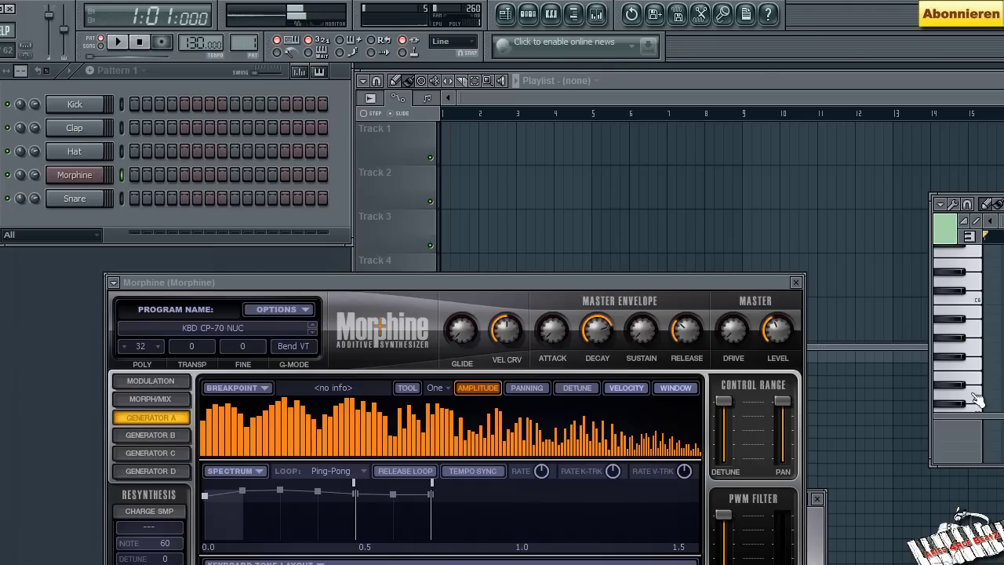
# Advance to the KBD Crystal MC preset and audition it with high and low notes on the piano roll keyboard
pyautogui.click(315, 334)
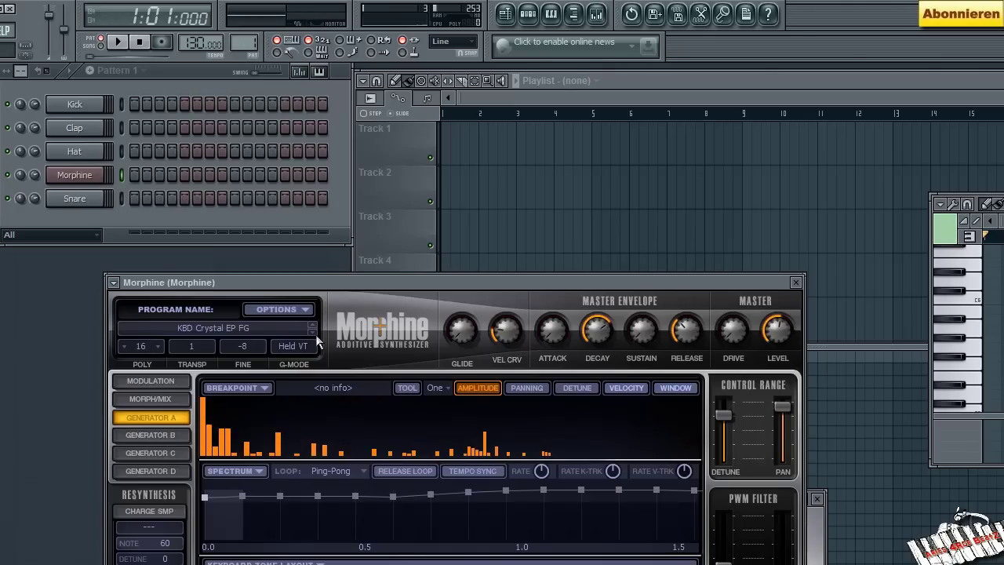
pyautogui.click(315, 334)
pyautogui.click(976, 312)
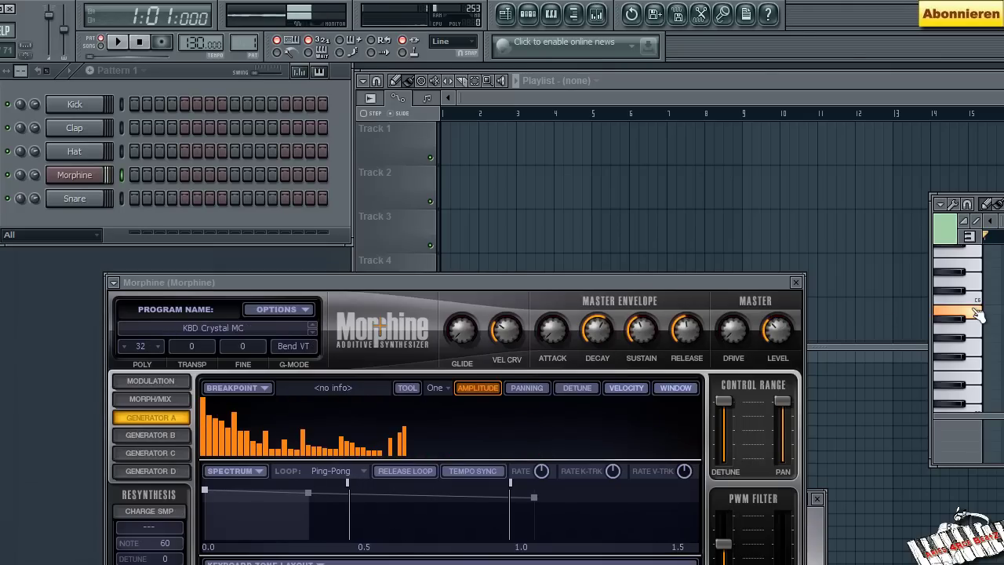
pyautogui.click(977, 268)
pyautogui.scroll(-3, 961, 339)
pyautogui.click(968, 357)
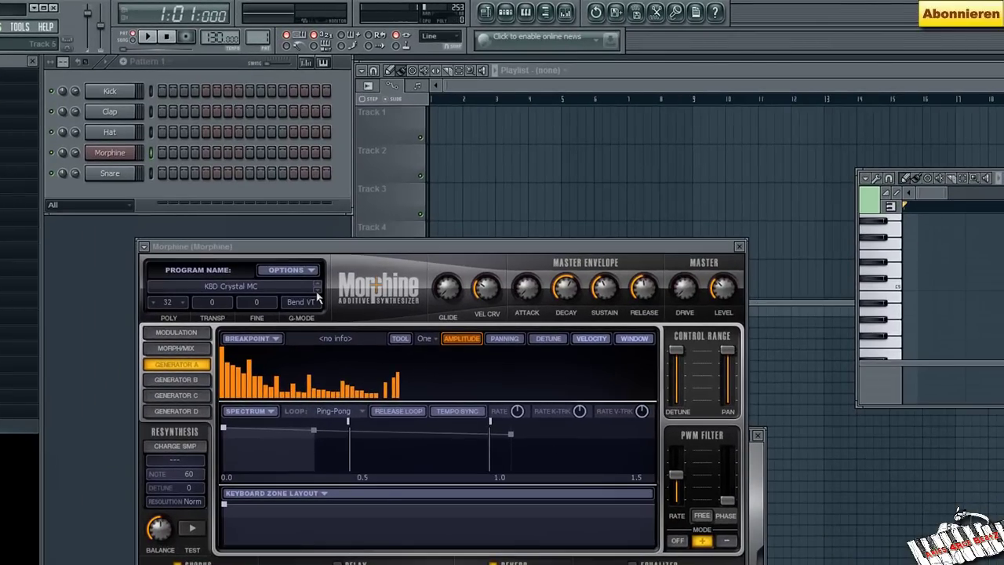
# Switch to the KBD Dynamic Suitcase FG preset and play several notes with it on the piano roll keyboard
pyautogui.click(319, 286)
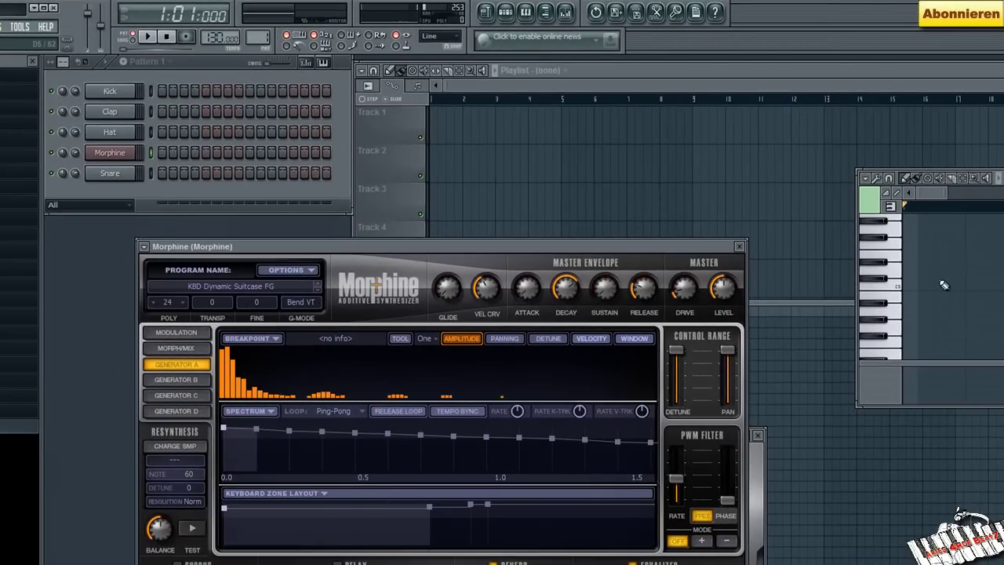
pyautogui.click(889, 287)
pyautogui.click(894, 231)
pyautogui.click(894, 255)
pyautogui.scroll(-1, 899, 298)
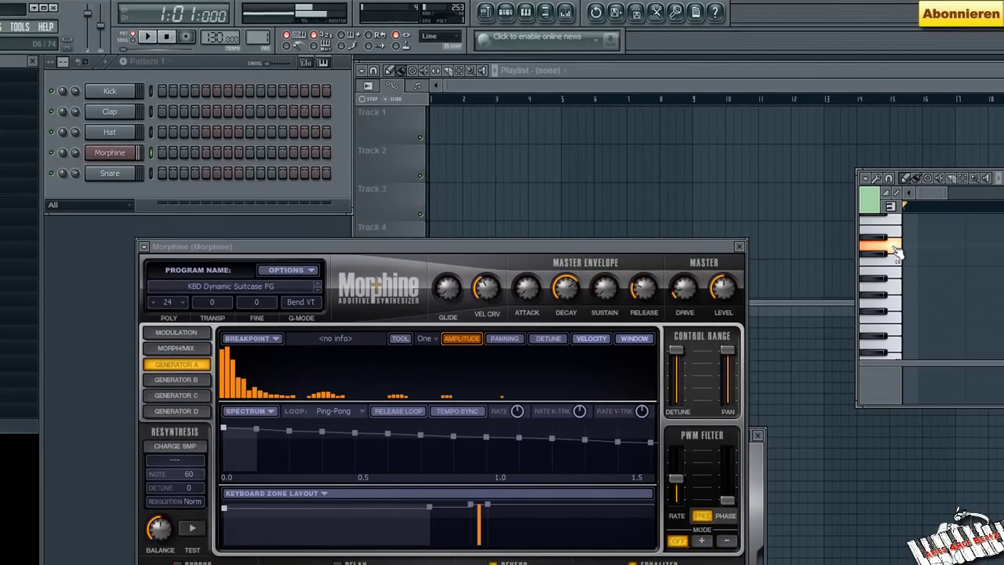
pyautogui.click(900, 312)
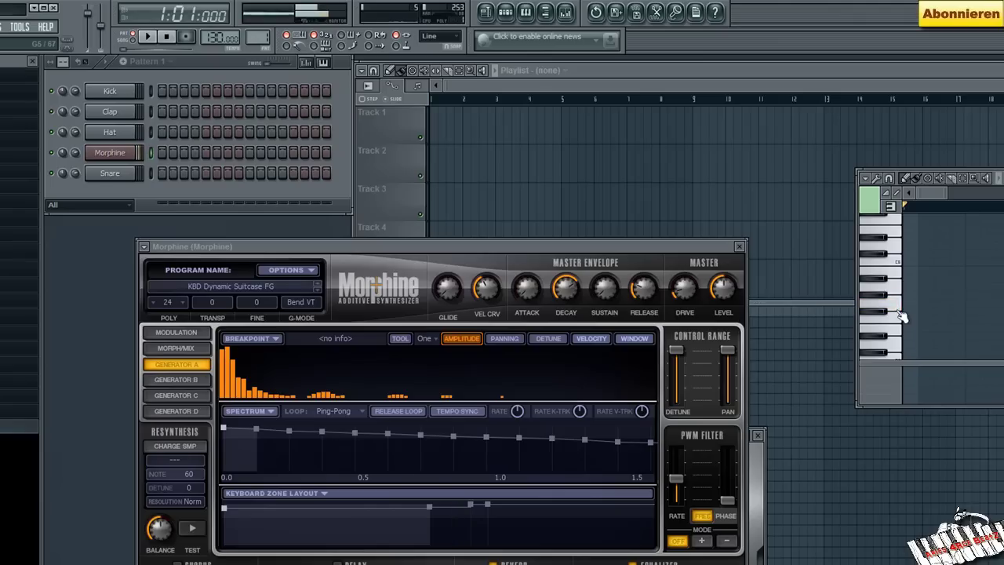
# Collapse the Keyboards category in the content library and load STR Funky Japanese FG from the downloaded Strings
pyautogui.click(232, 289)
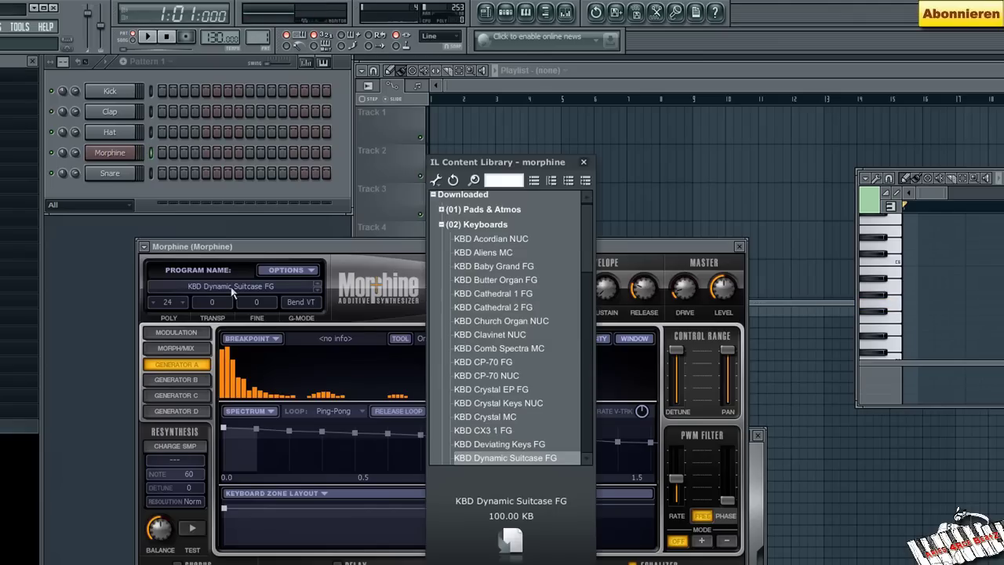
pyautogui.click(446, 226)
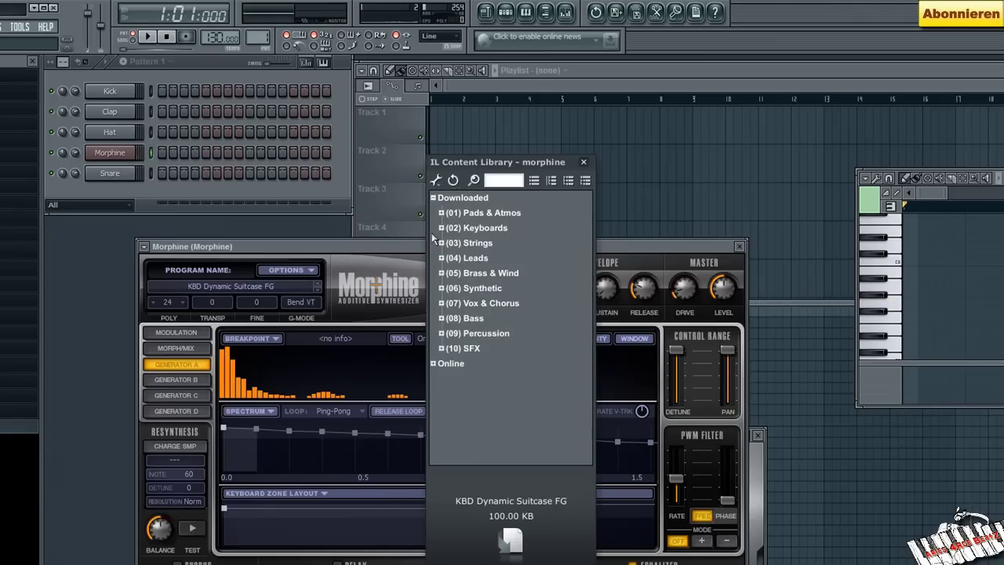
pyautogui.click(441, 243)
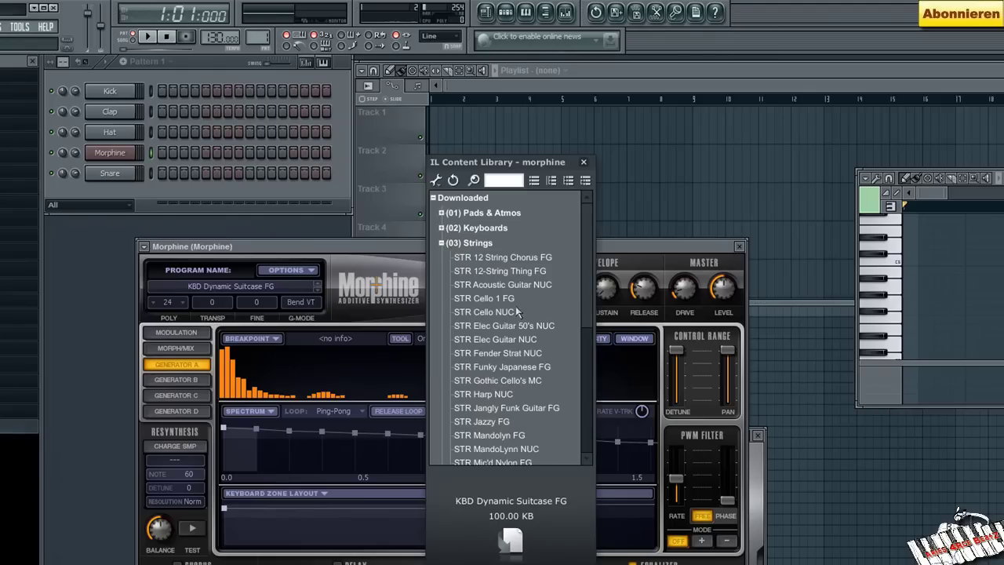
pyautogui.click(514, 380)
pyautogui.scroll(-1, 516, 376)
pyautogui.click(505, 329)
pyautogui.click(685, 332)
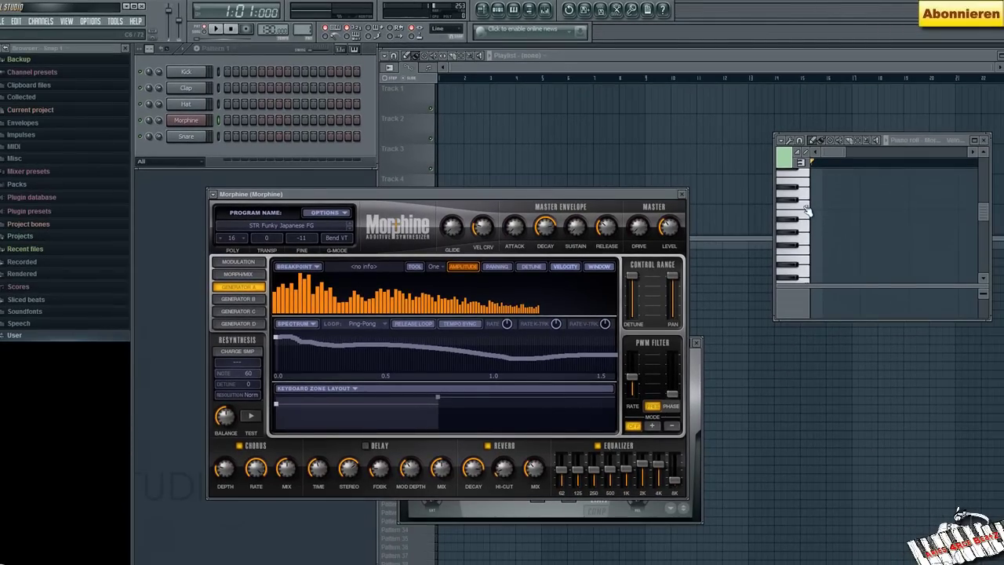
# Audition the STR Funky Japanese FG preset with high and low notes on the piano roll keyboard
pyautogui.click(806, 210)
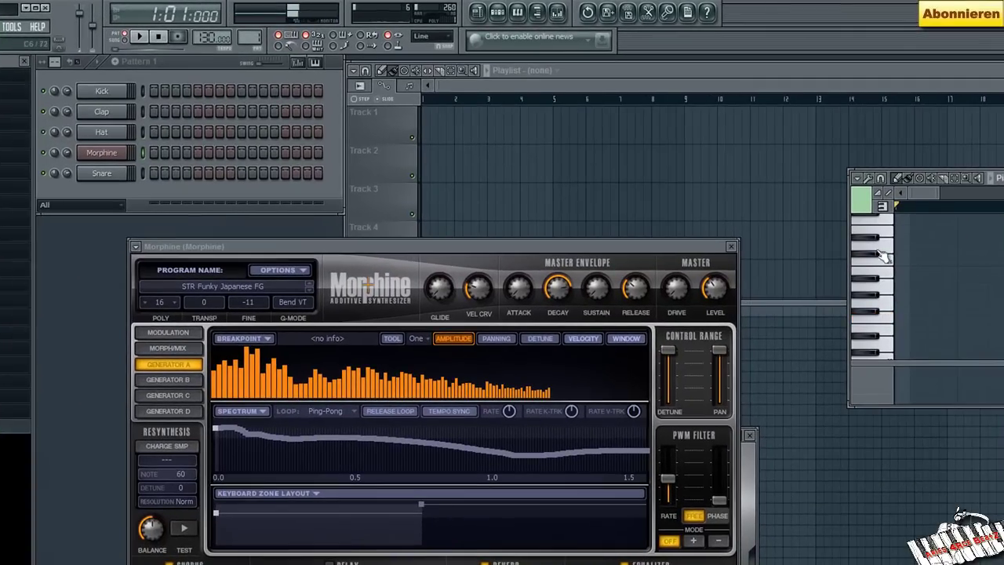
pyautogui.click(880, 233)
pyautogui.click(882, 345)
# Step forward through the Strings presets to STR Jazzy FG and play low and high note sequences with it
pyautogui.click(311, 290)
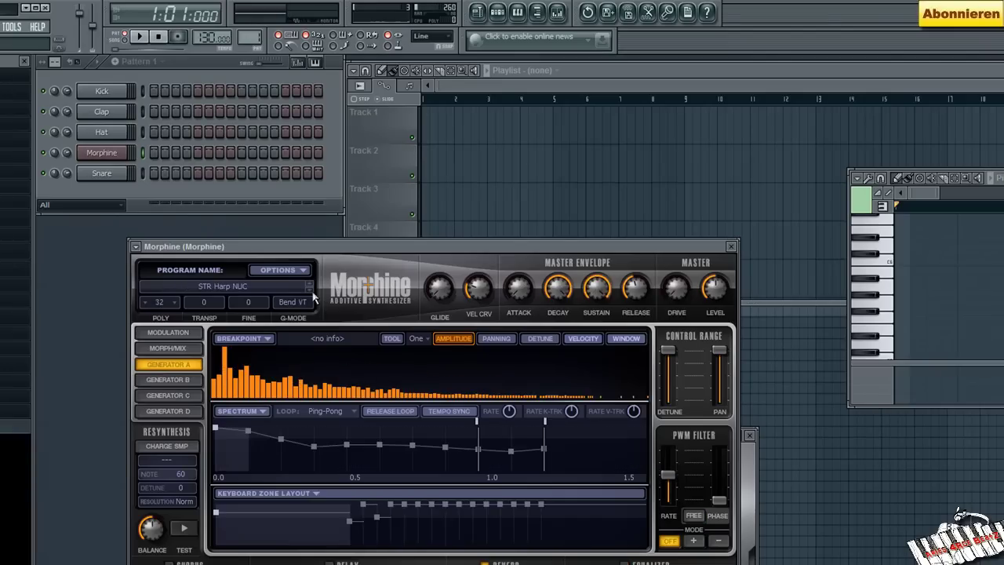
pyautogui.click(884, 346)
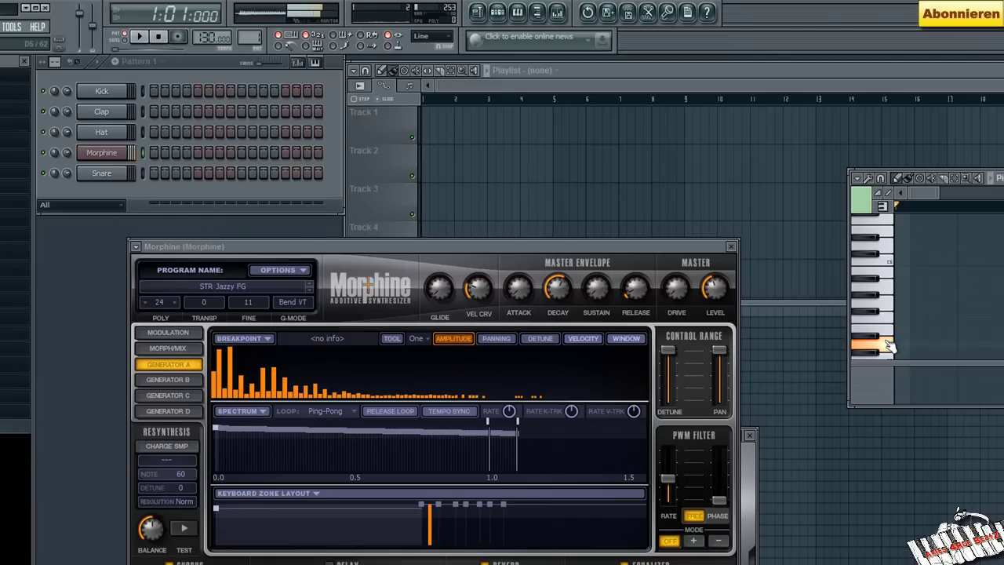
pyautogui.click(885, 250)
pyautogui.click(887, 332)
pyautogui.click(889, 273)
pyautogui.scroll(3, 888, 280)
pyautogui.click(892, 247)
pyautogui.click(893, 239)
pyautogui.click(886, 334)
pyautogui.click(886, 320)
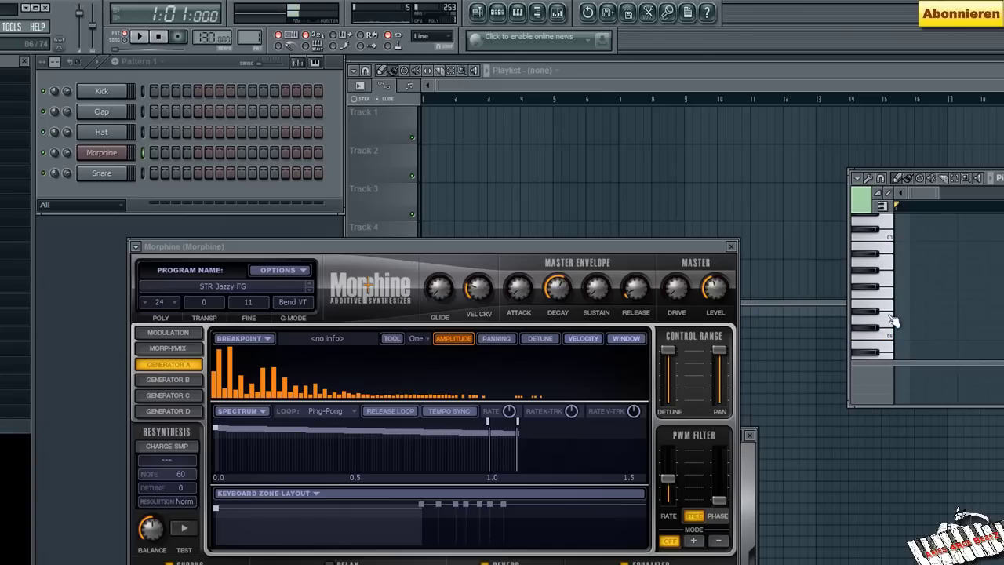
pyautogui.click(886, 336)
pyautogui.click(887, 305)
pyautogui.click(887, 320)
pyautogui.click(877, 313)
# Advance to the STR Mic'd Nylon FG preset and audition it with notes in different octaves
pyautogui.click(310, 292)
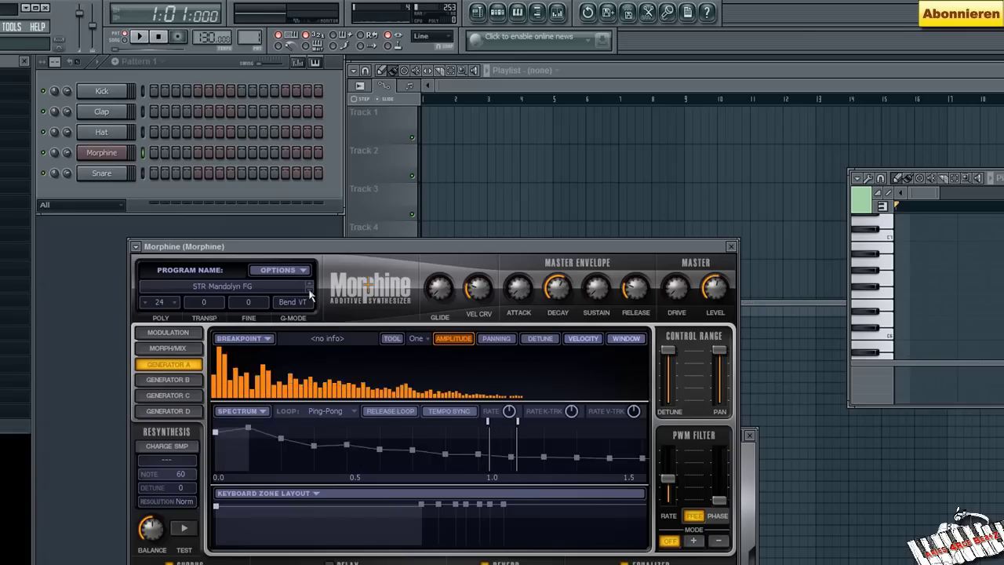
pyautogui.click(309, 292)
pyautogui.click(891, 319)
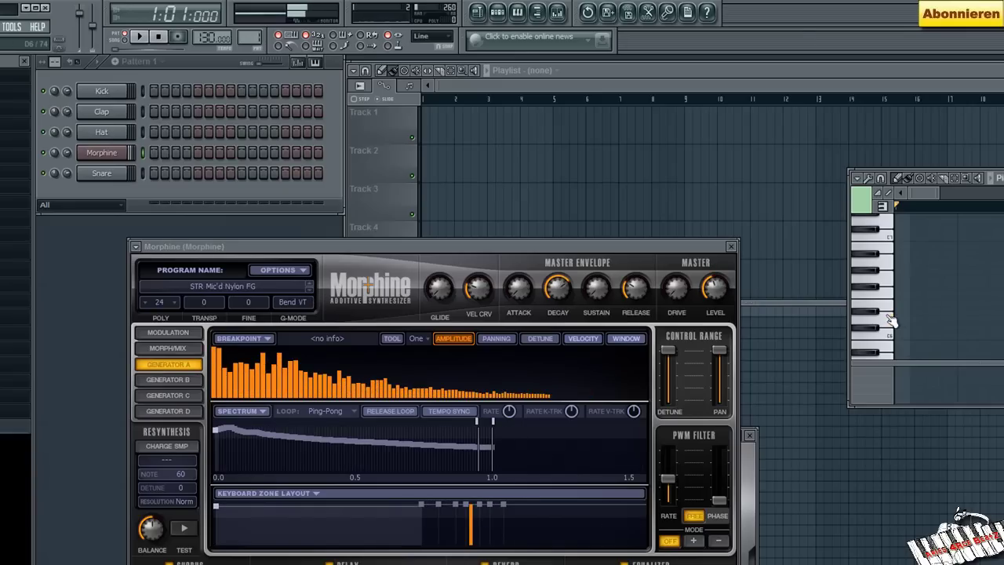
pyautogui.click(886, 278)
pyautogui.scroll(-3, 902, 294)
pyautogui.click(885, 322)
pyautogui.click(875, 303)
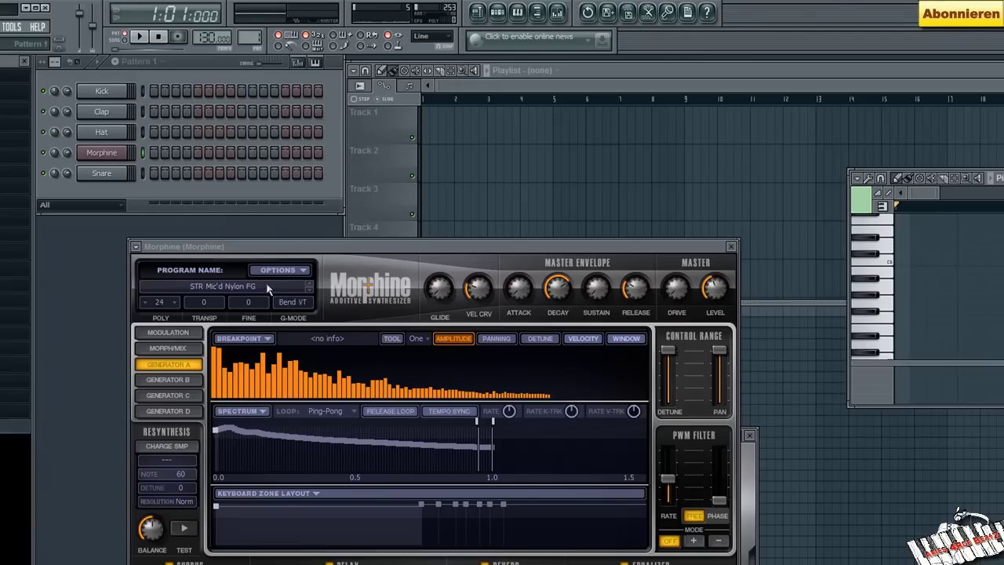
# Collapse the Strings category in the content library, and look through the downloaded Leads to load LED Chord-ish FG
pyautogui.click(243, 287)
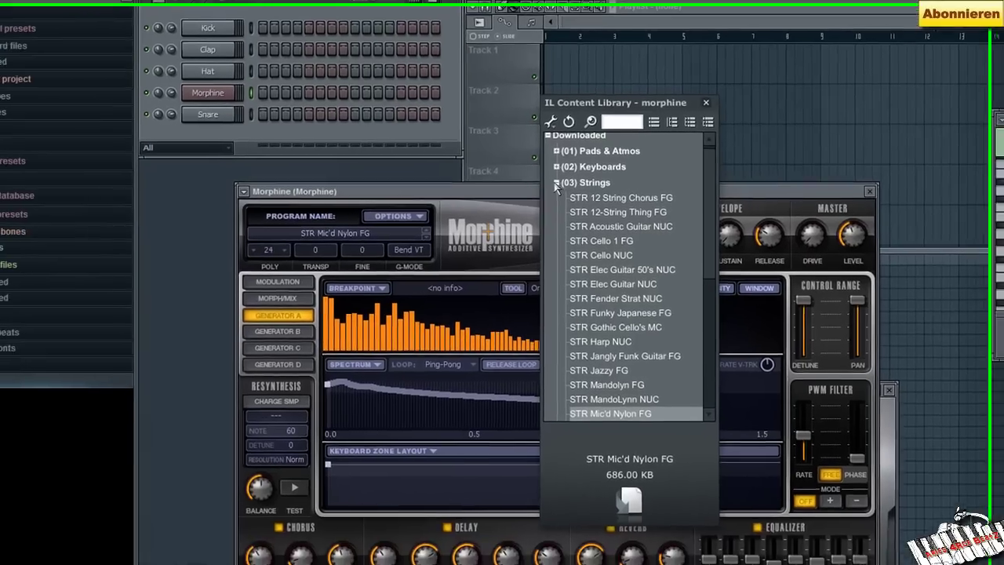
pyautogui.click(434, 237)
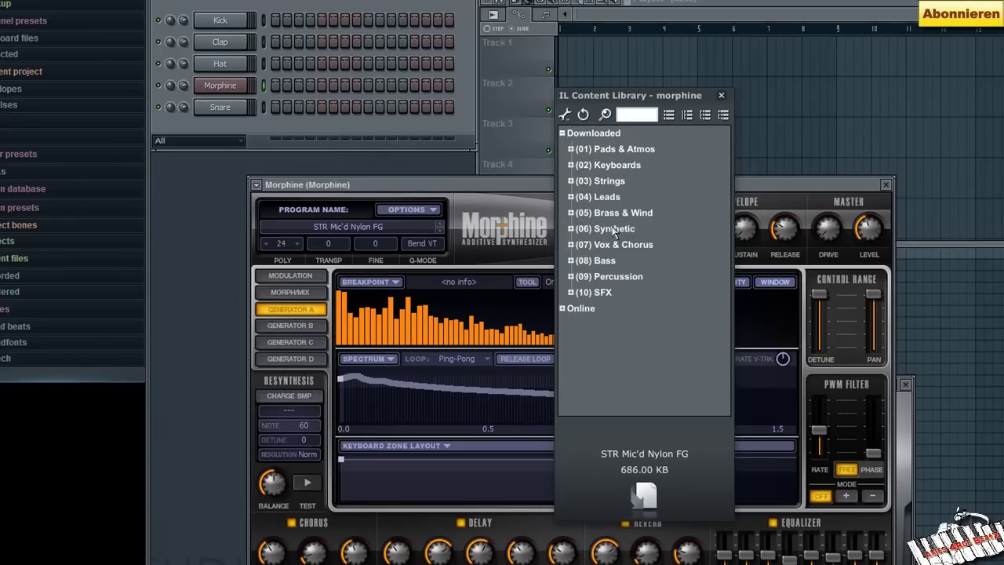
pyautogui.click(570, 197)
pyautogui.scroll(-4, 661, 286)
pyautogui.scroll(4, 661, 286)
pyautogui.click(619, 217)
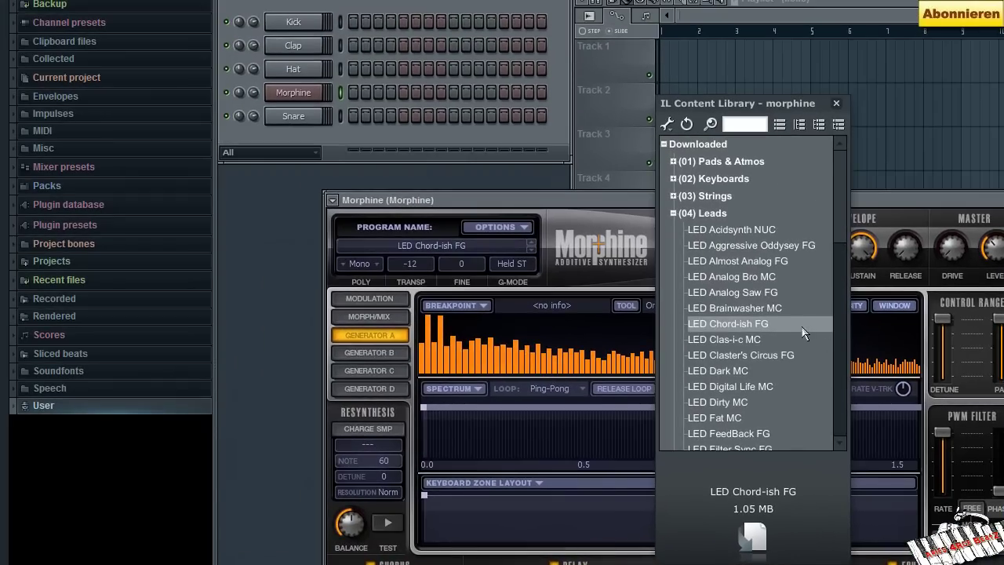
# Load the LED Digital Life MC preset and audition it with high and low notes on the piano roll keyboard
pyautogui.click(741, 387)
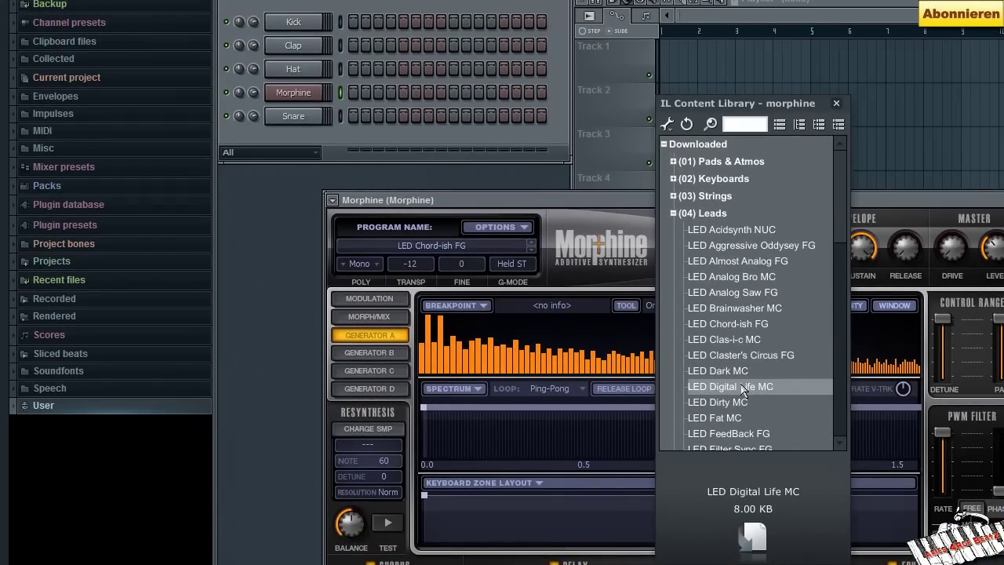
pyautogui.doubleClick(737, 387)
pyautogui.click(803, 206)
pyautogui.click(807, 252)
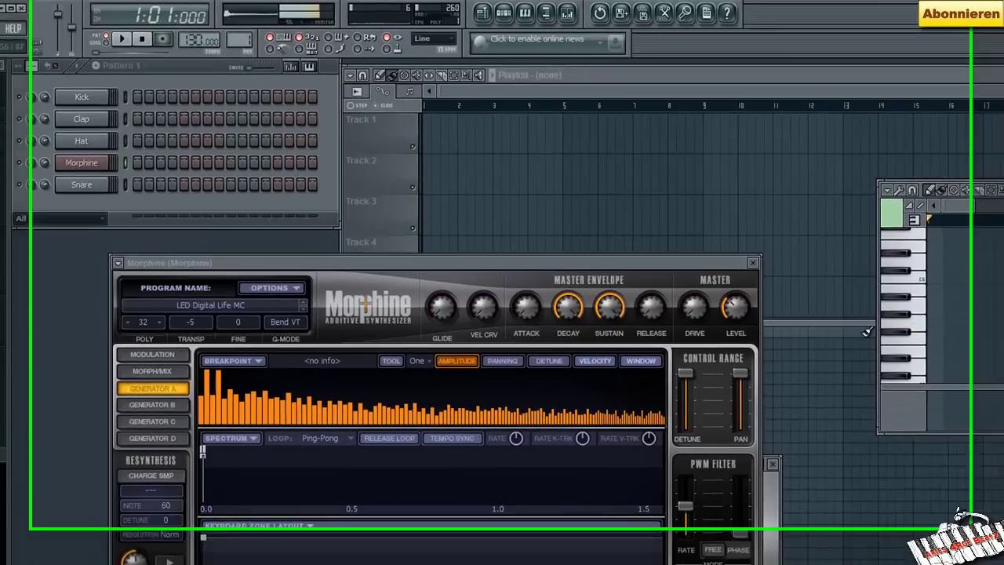
pyautogui.scroll(3, 941, 337)
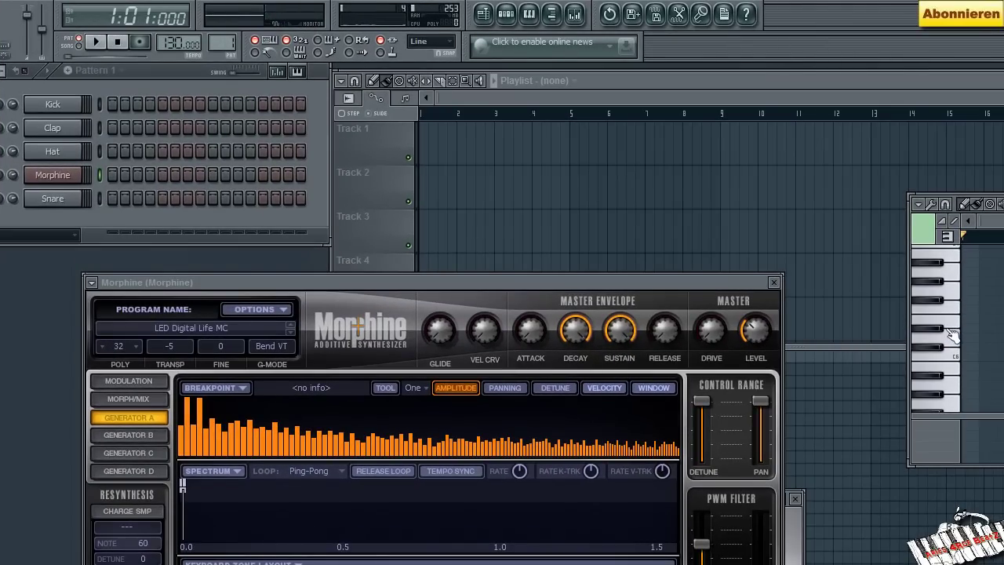
pyautogui.click(950, 312)
pyautogui.scroll(-3, 984, 331)
pyautogui.scroll(-2, 985, 331)
pyautogui.click(953, 361)
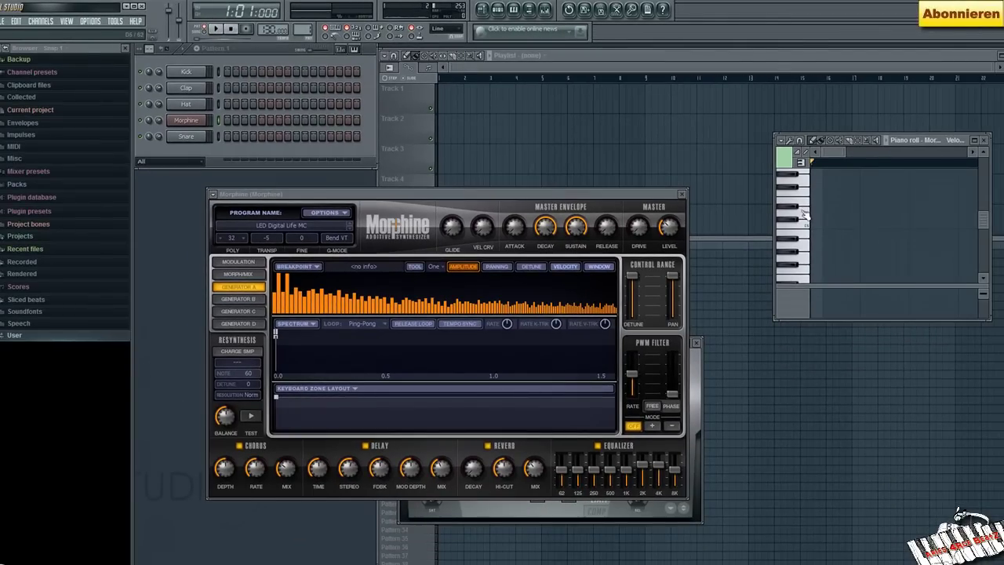
pyautogui.click(804, 213)
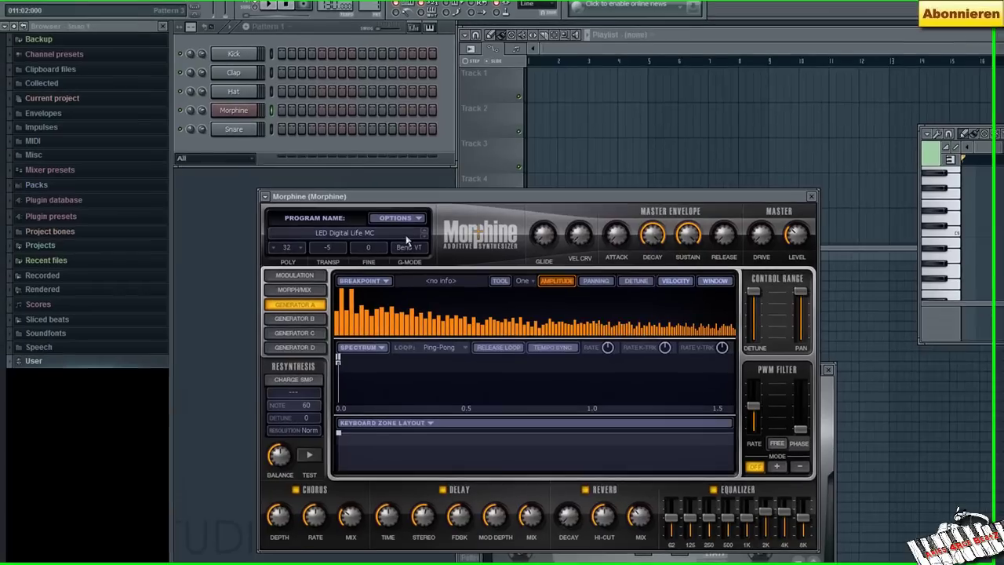
# Collapse the Leads category in the content library and load VOX Female Voice MC from the downloaded Vox & Chorus category
pyautogui.click(334, 229)
pyautogui.click(546, 209)
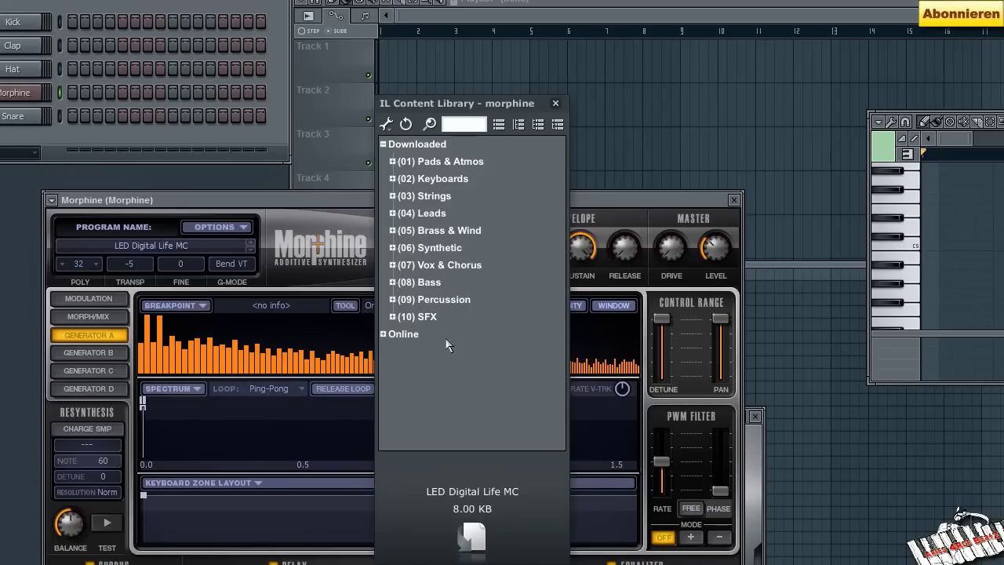
pyautogui.click(392, 267)
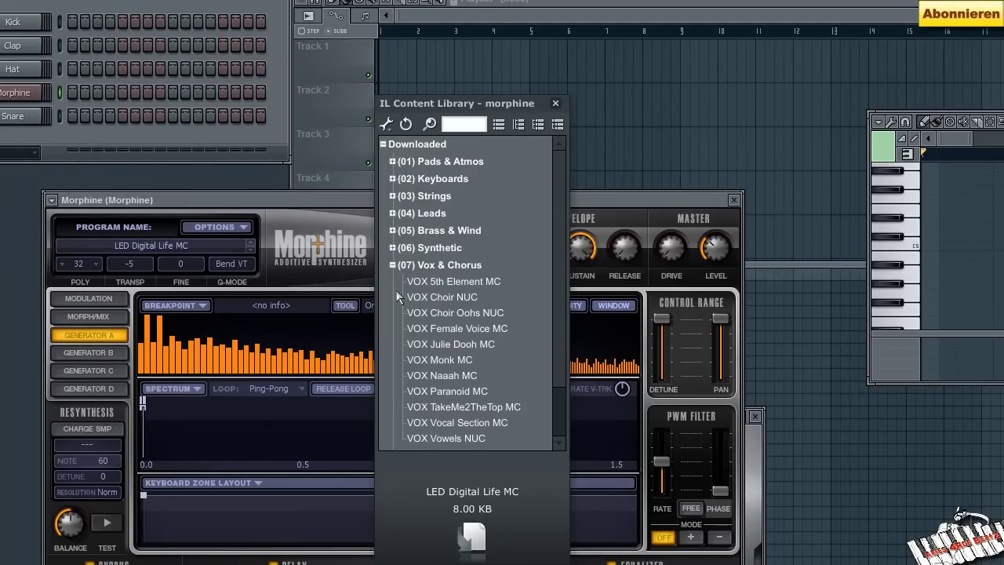
pyautogui.scroll(-1, 502, 352)
pyautogui.doubleClick(463, 265)
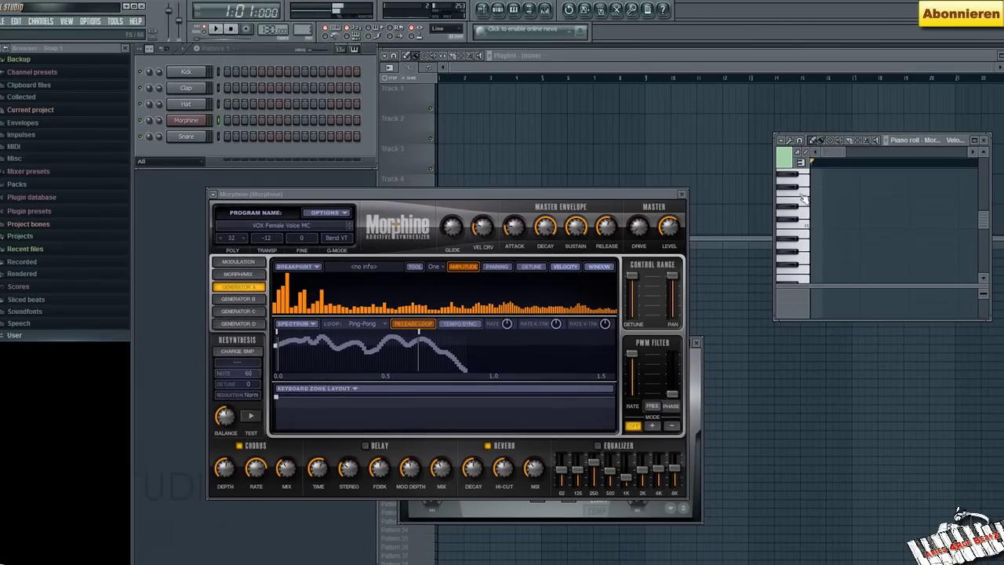
# Audition the VOX Female Voice MC preset with low and high notes on the piano roll keyboard
pyautogui.click(801, 196)
pyautogui.click(806, 263)
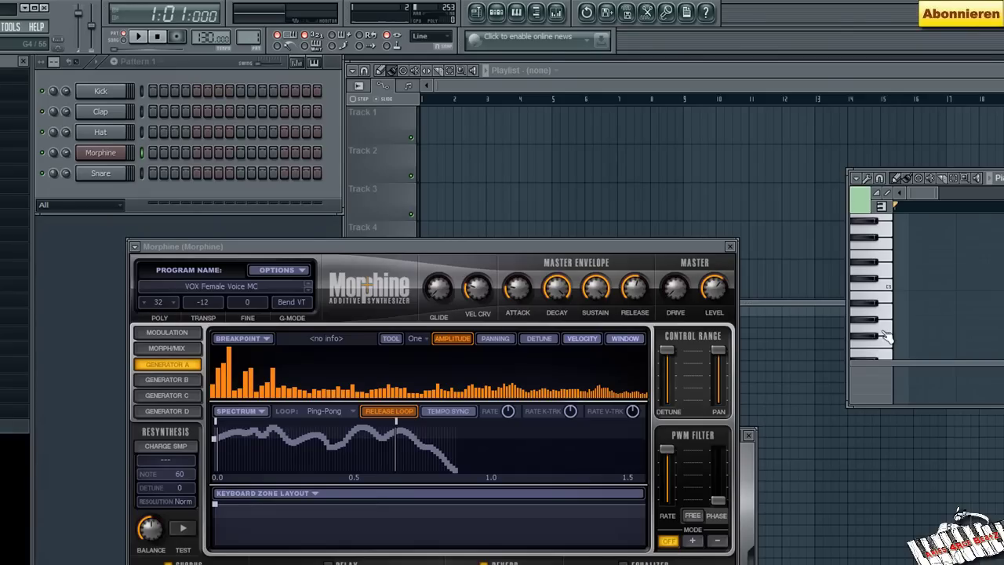
pyautogui.click(884, 332)
pyautogui.scroll(3, 918, 308)
pyautogui.click(891, 280)
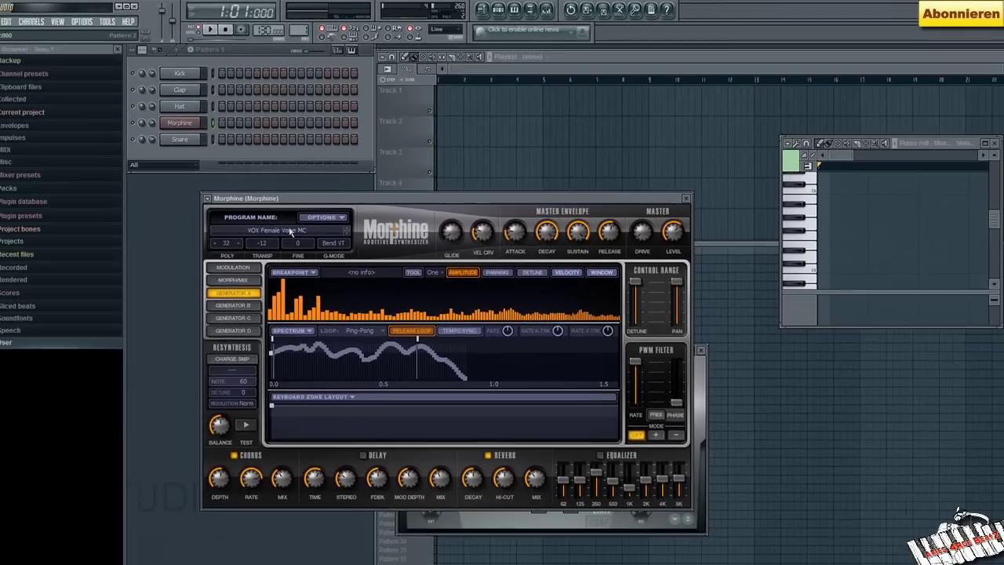
# Load the VOX Paranoid MC preset from the Vox & Chorus category and play a note with it
pyautogui.click(245, 279)
pyautogui.doubleClick(484, 324)
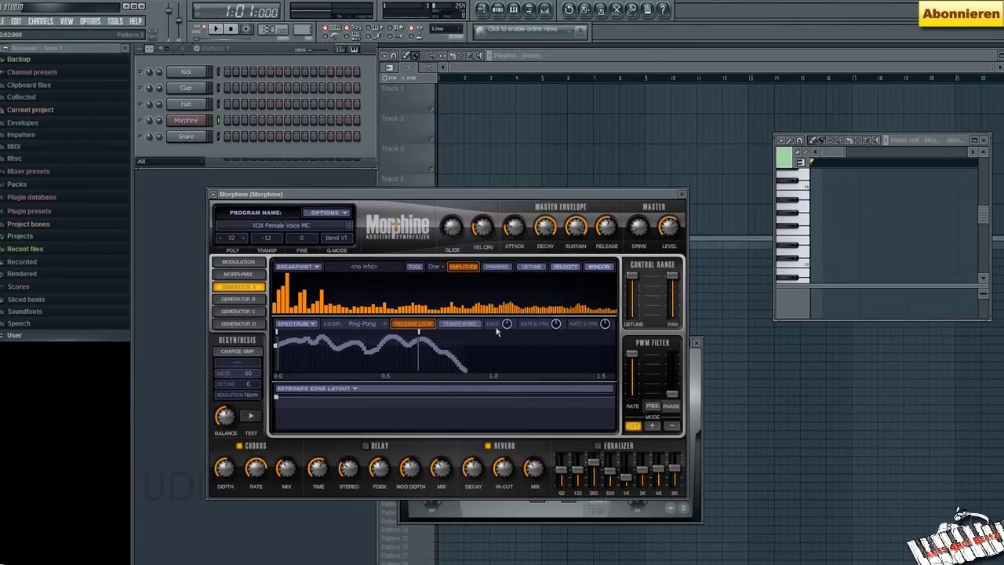
pyautogui.click(806, 208)
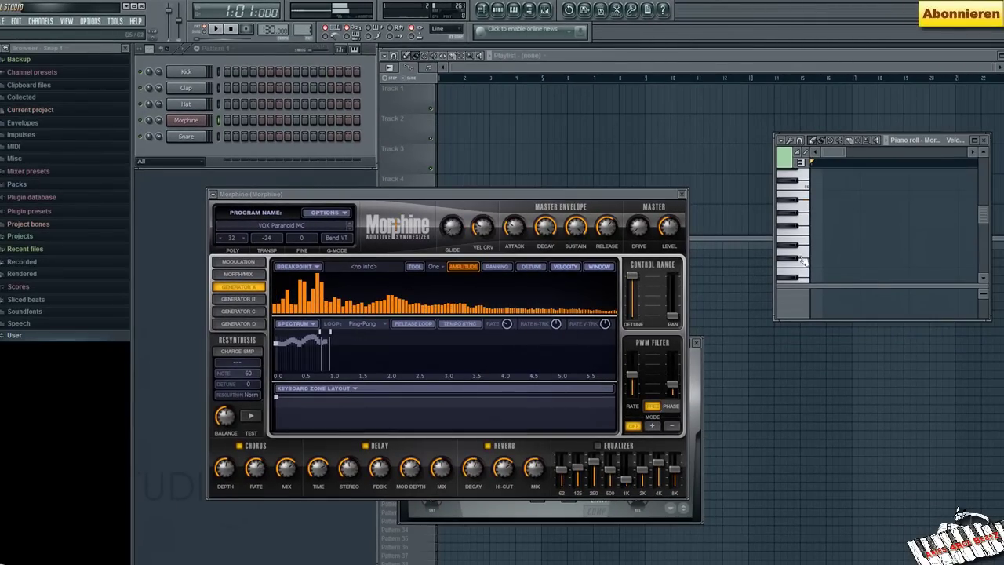